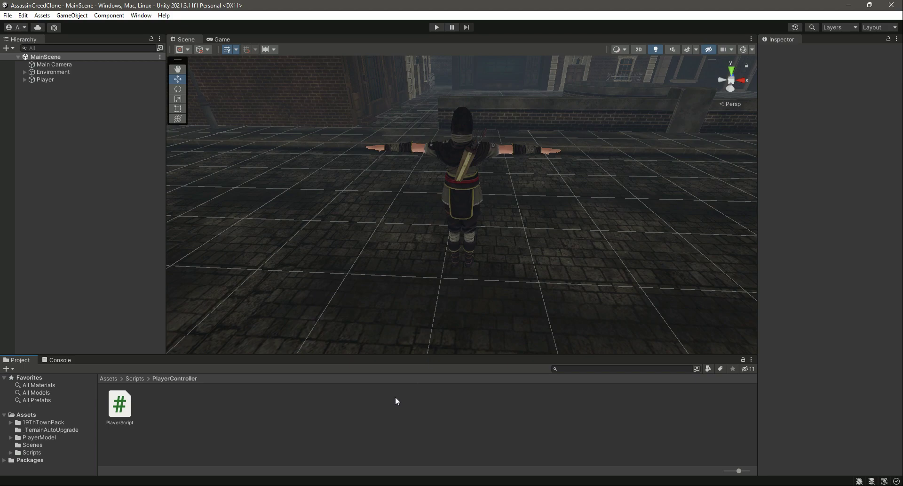
# Create a folder named Animations inside the PlayerModel assets folder and open it
pyautogui.click(34, 414)
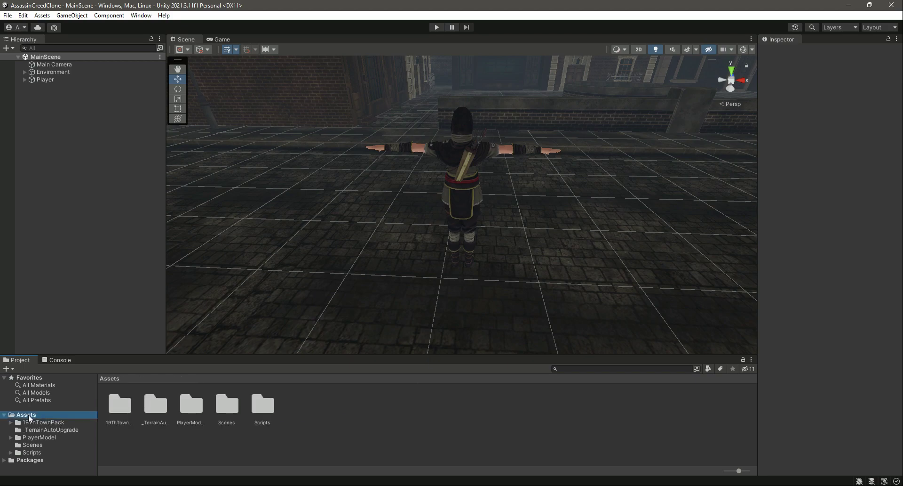
pyautogui.click(51, 437)
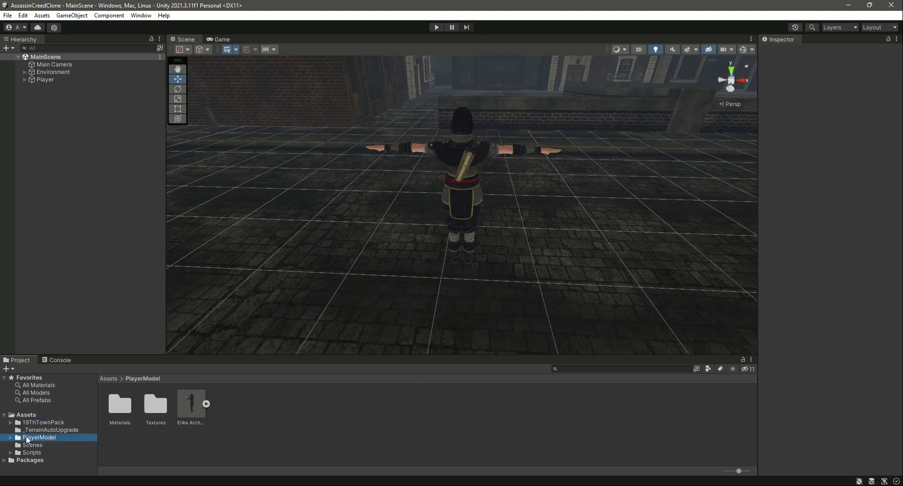
pyautogui.rightClick(324, 435)
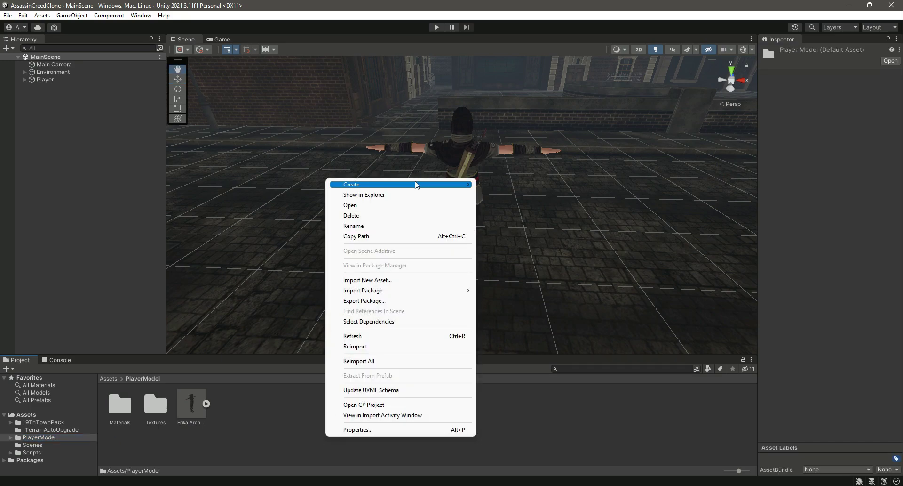
pyautogui.moveTo(416, 184)
pyautogui.click(509, 64)
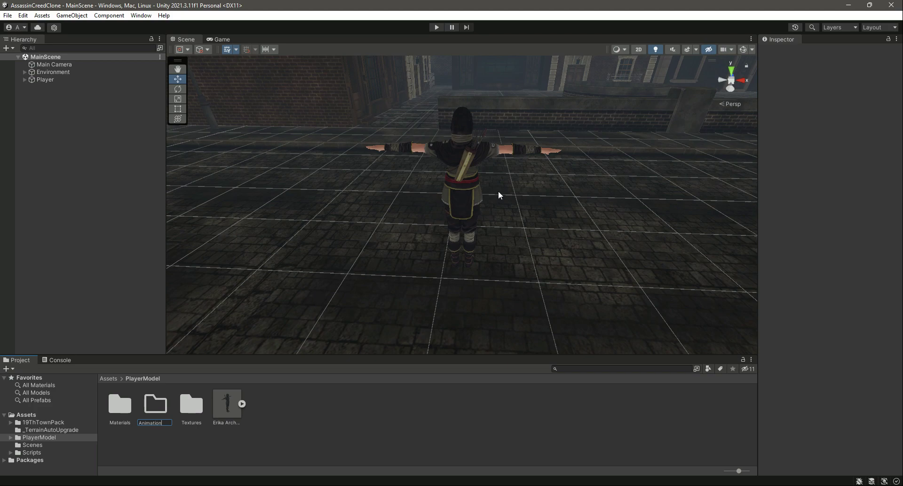
pyautogui.press('Return')
pyautogui.press('Return')
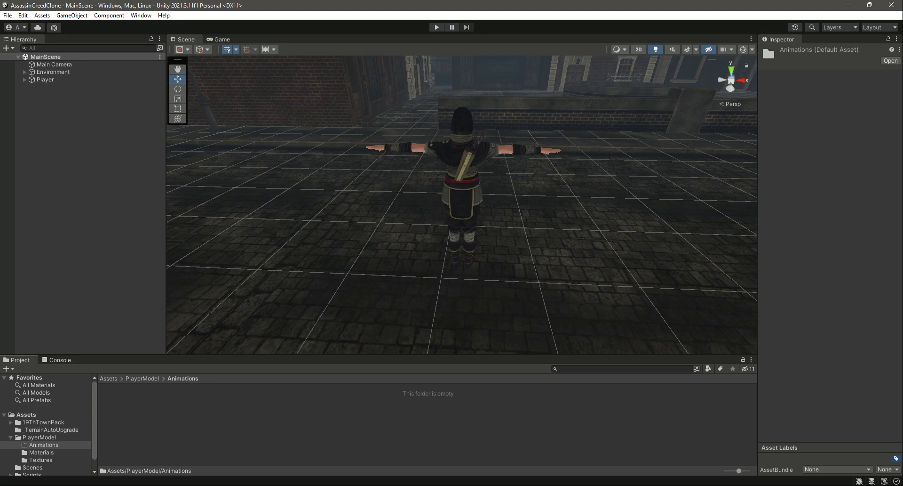
# Reveal the Erika Archer model file from the PlayerModel folder in the system file explorer
pyautogui.hotkey('alt', 'Tab')
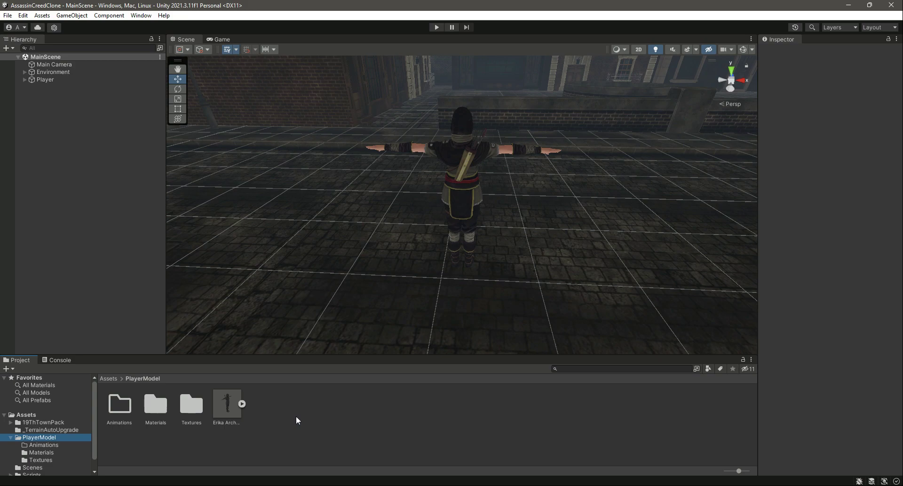
pyautogui.click(218, 403)
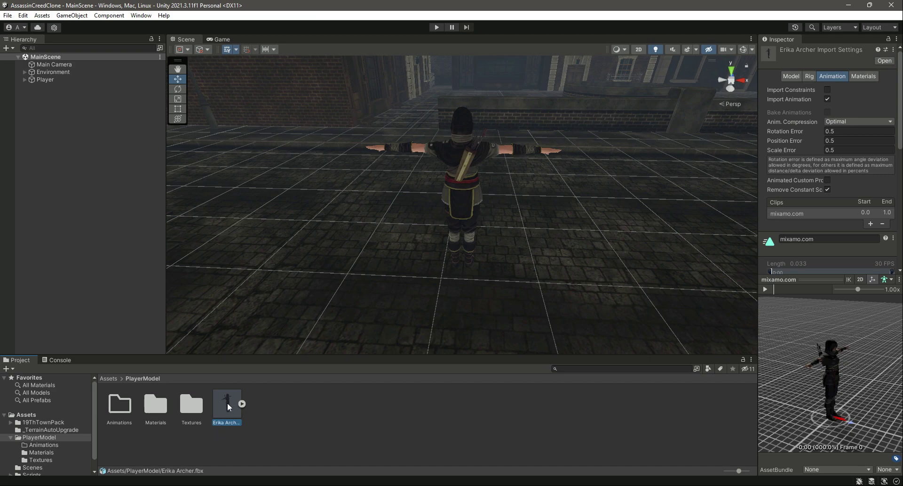
pyautogui.rightClick(224, 406)
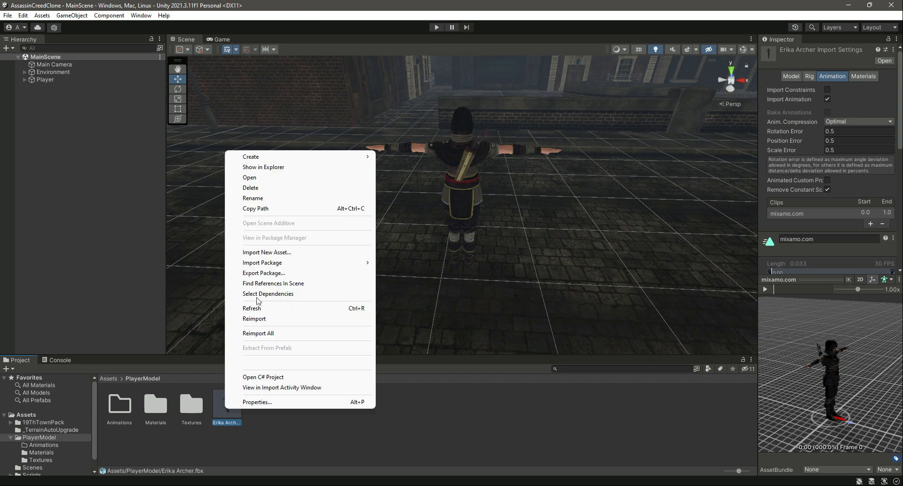
pyautogui.click(272, 170)
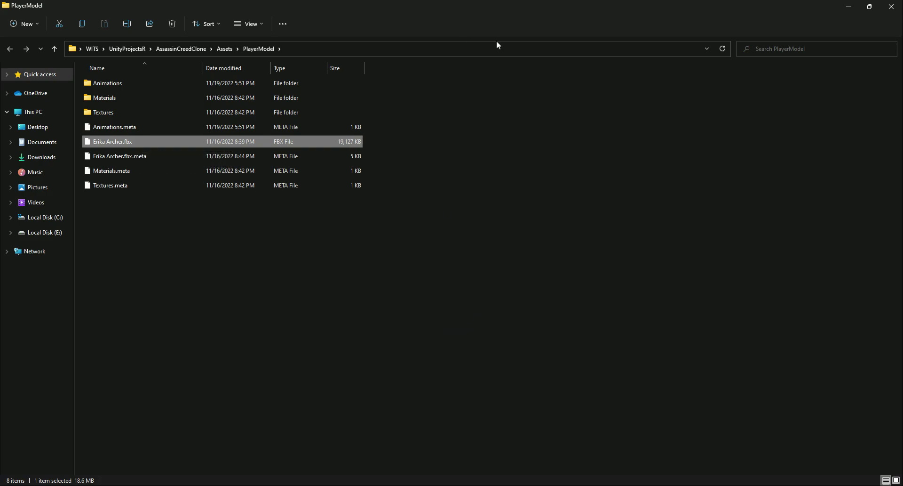
# Switch to Mixamo, upload Erika Archer.fbx from AssassinCreedClone's Assets/PlayerModel folder and accept it as the current character
pyautogui.hotkey('alt', 'Tab')
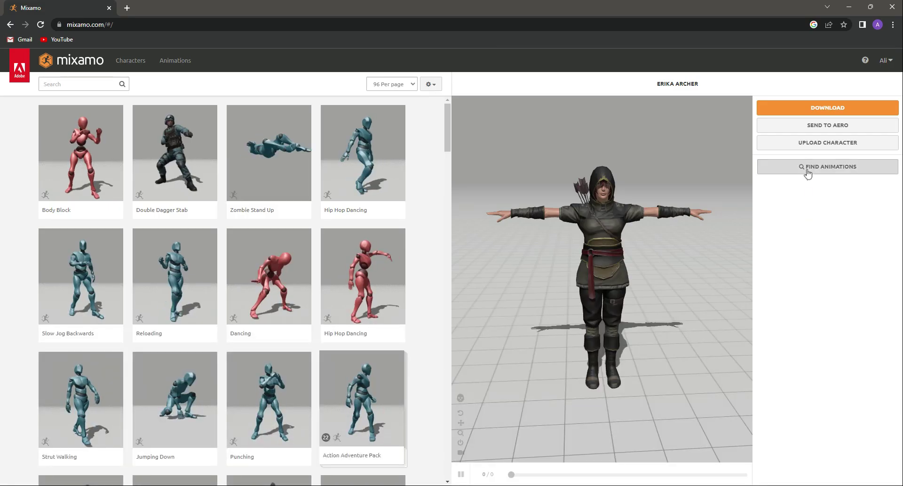
pyautogui.click(853, 145)
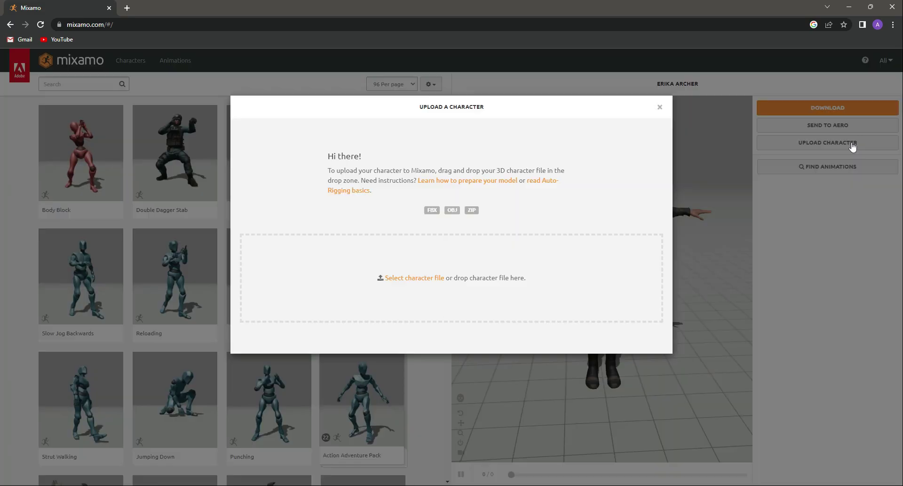
pyautogui.click(423, 277)
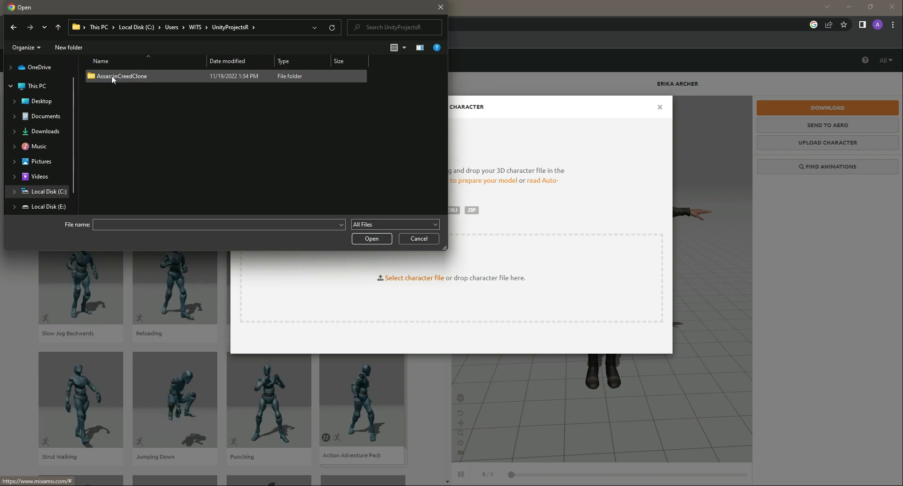
pyautogui.doubleClick(111, 76)
pyautogui.doubleClick(120, 75)
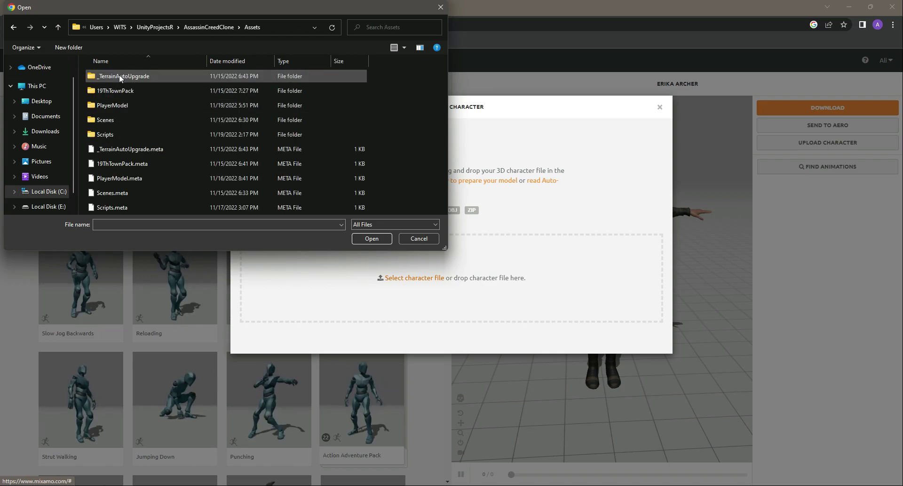
pyautogui.doubleClick(132, 105)
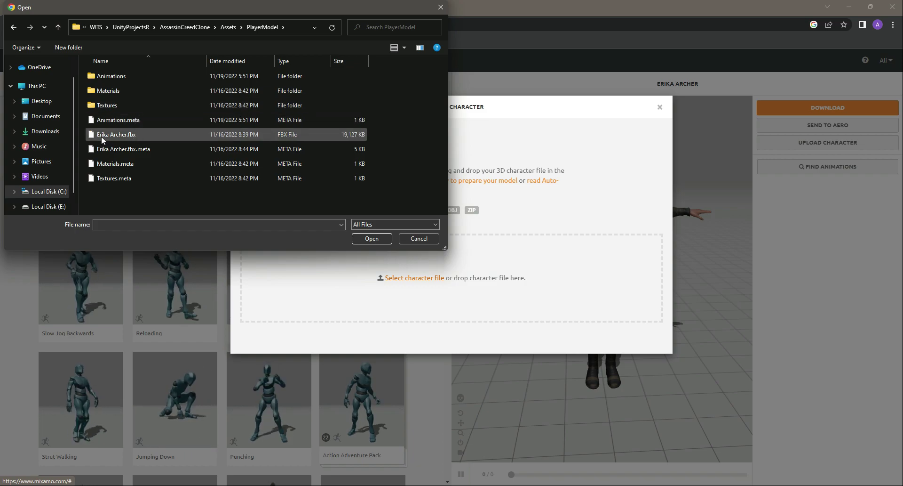
pyautogui.click(128, 136)
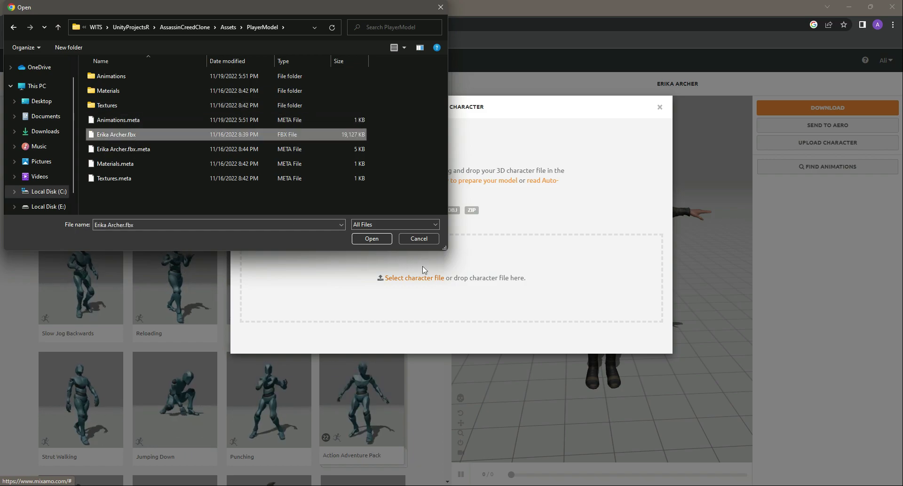
pyautogui.click(370, 238)
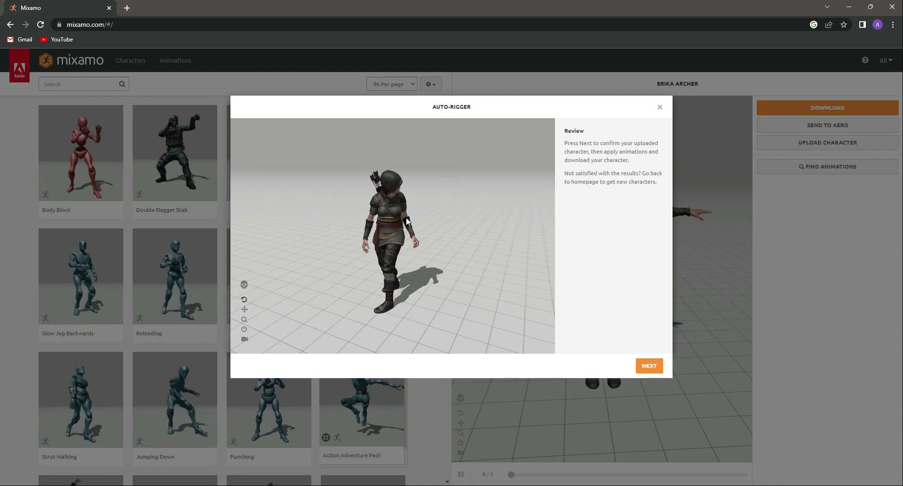
pyautogui.click(647, 367)
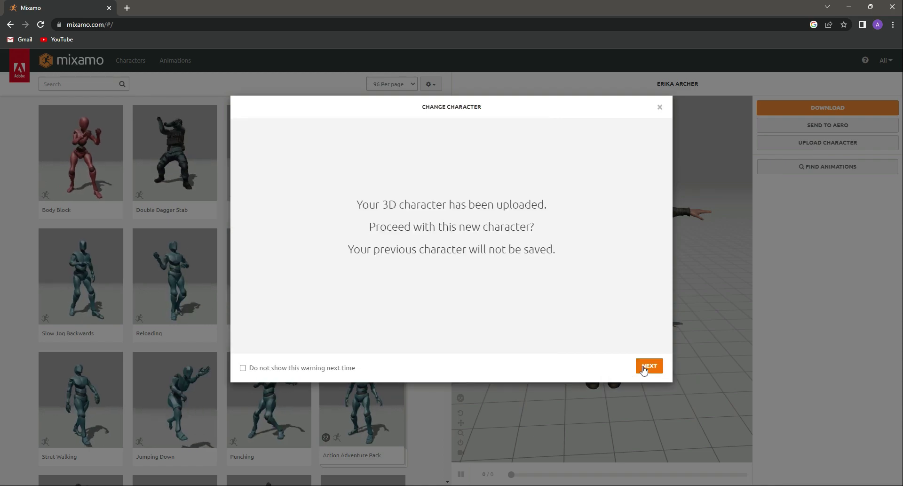
pyautogui.click(647, 367)
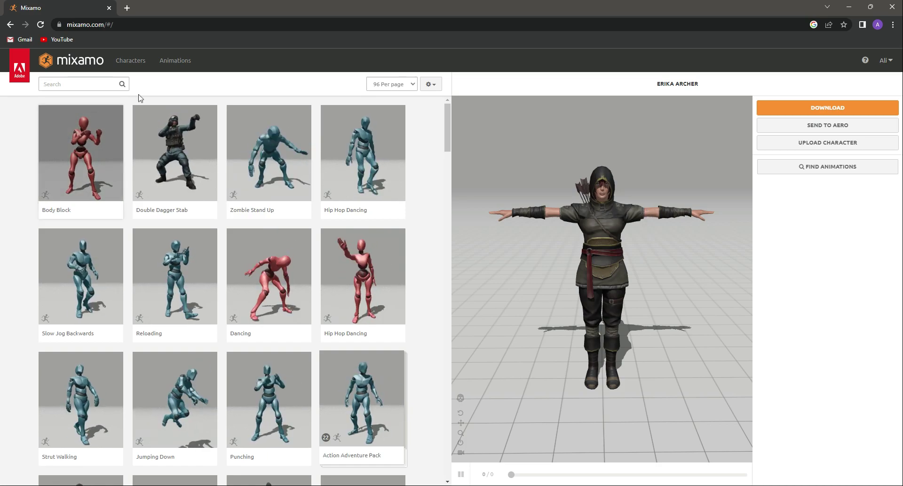
# Search the animations for "idle" and apply the first animation named simply Idle to the character
pyautogui.click(175, 61)
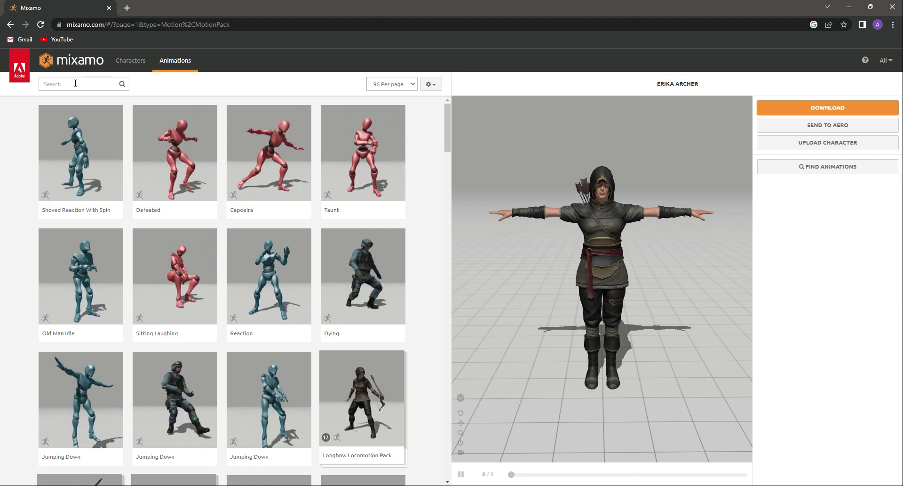
pyautogui.click(75, 83)
pyautogui.write('id')
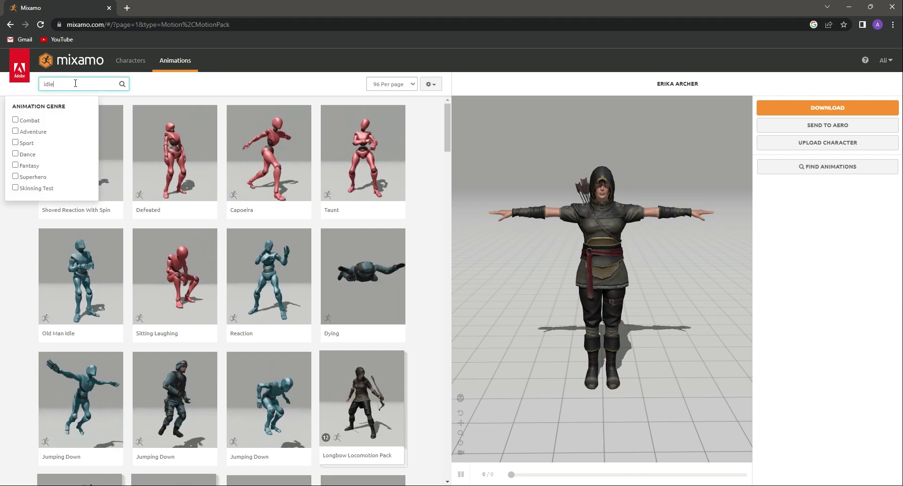
pyautogui.write('le')
pyautogui.press('Return')
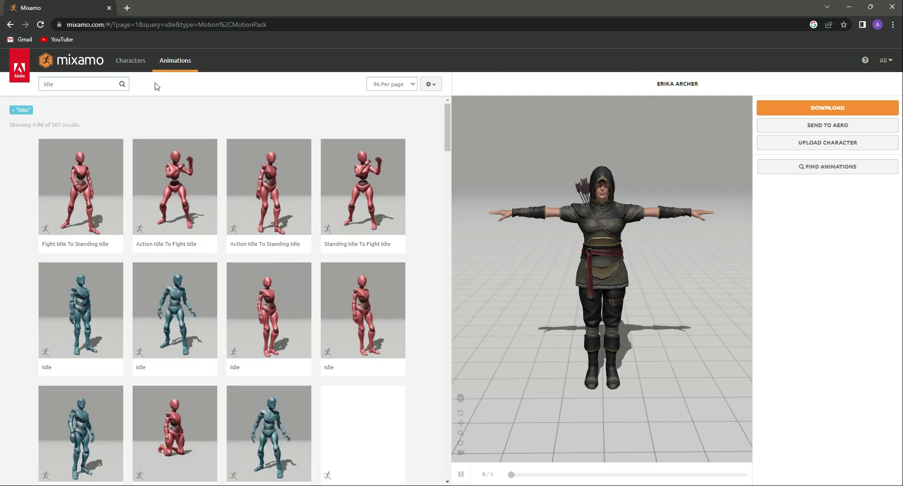
pyautogui.scroll(-7, 348, 316)
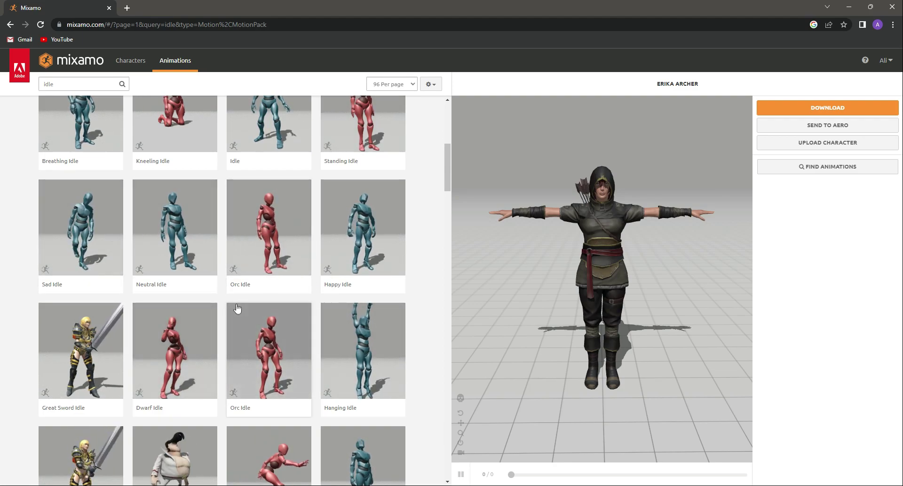
pyautogui.scroll(7, 233, 313)
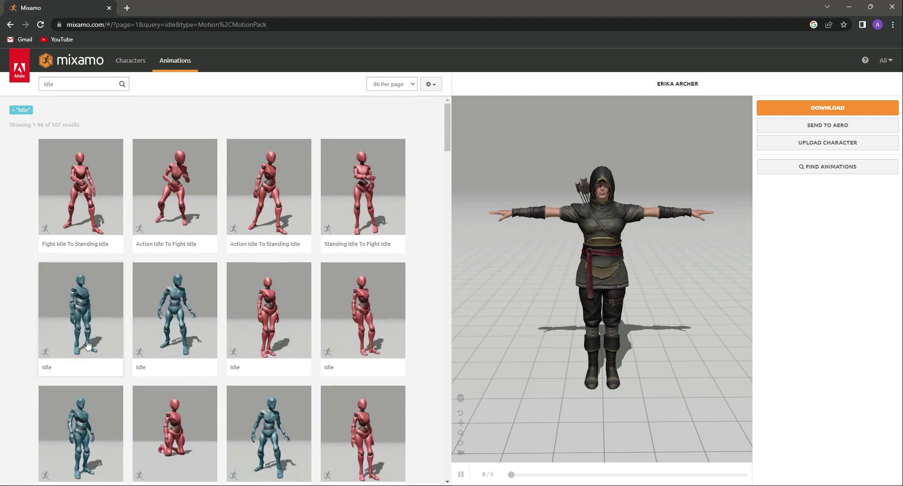
pyautogui.click(70, 307)
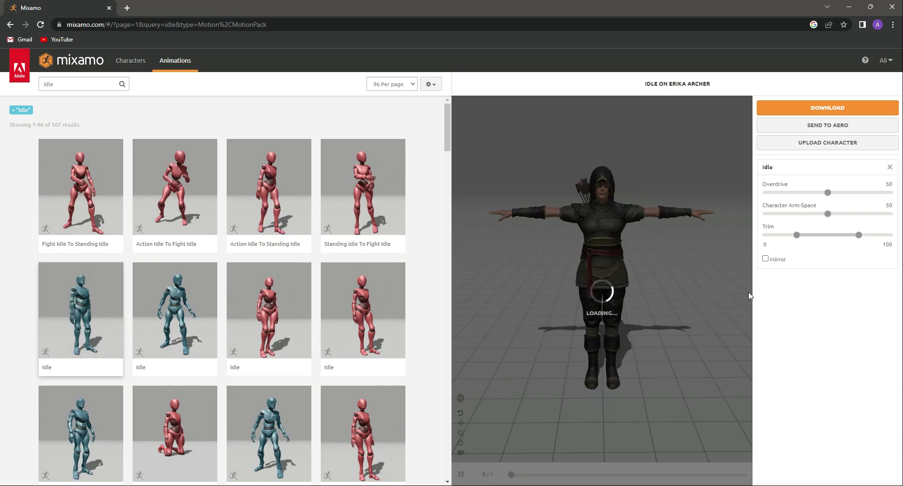
# Set the Idle animation's Character Arm-Space to 65 and inspect the arms and hands in the preview
pyautogui.moveTo(608, 256); pyautogui.dragTo(803, 258)
pyautogui.moveTo(753, 274); pyautogui.dragTo(576, 292)
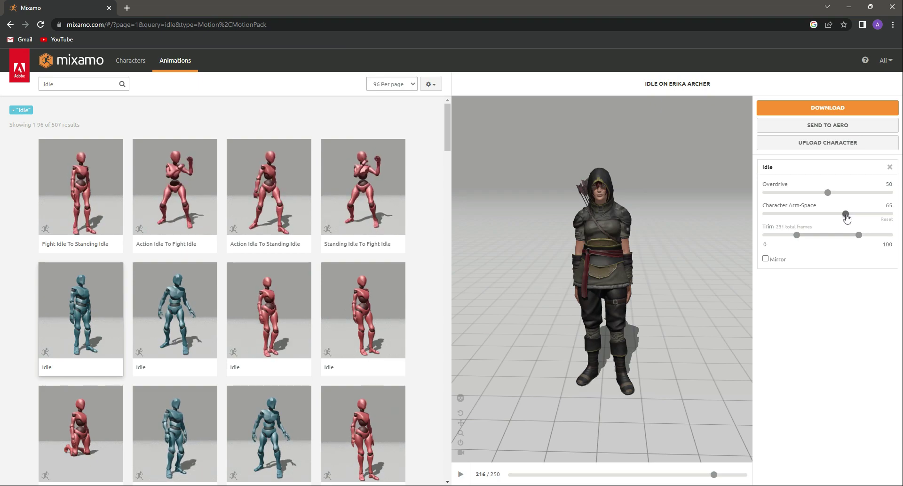
pyautogui.click(846, 214)
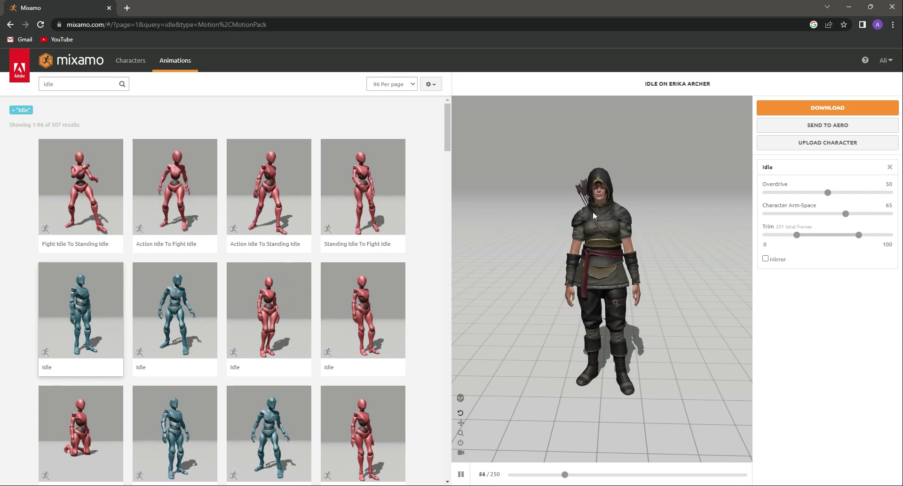
pyautogui.moveTo(578, 298)
pyautogui.mouseDown()
pyautogui.moveTo(752, 299)
pyautogui.moveTo(575, 299)
pyautogui.mouseUp()
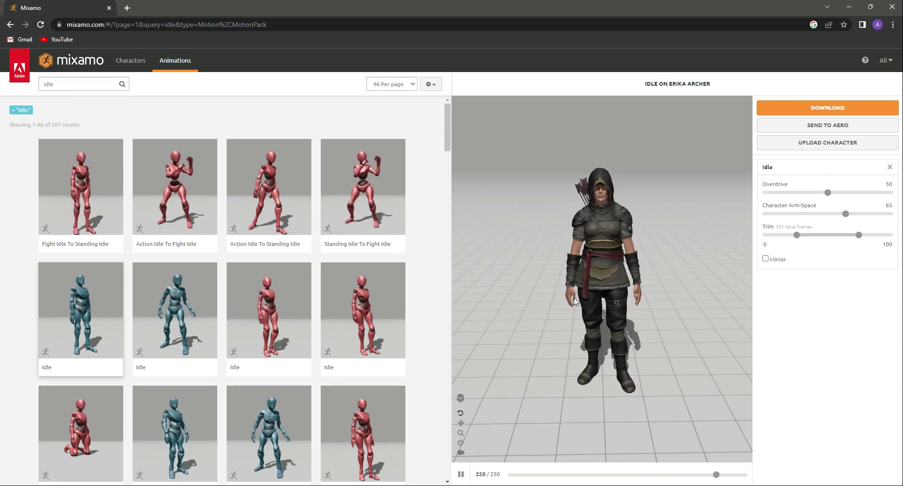
# Download the Idle animation in FBX for Unity format without skin
pyautogui.click(822, 110)
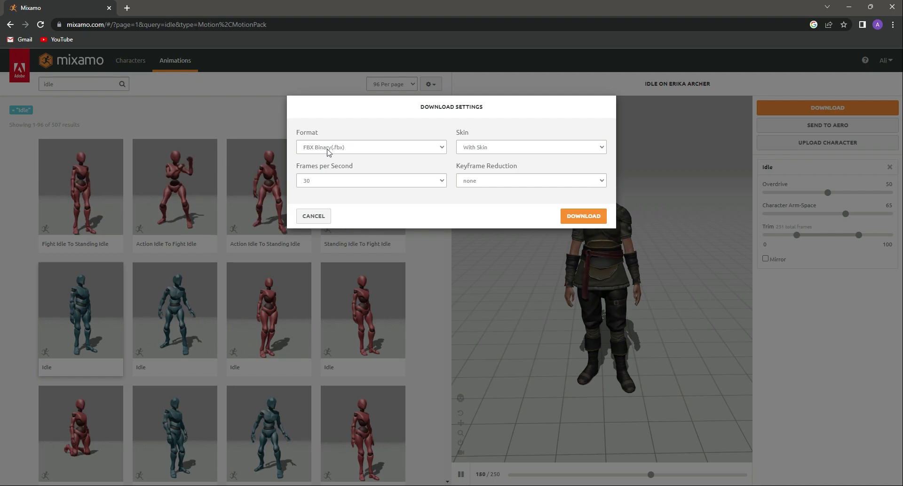
pyautogui.click(342, 172)
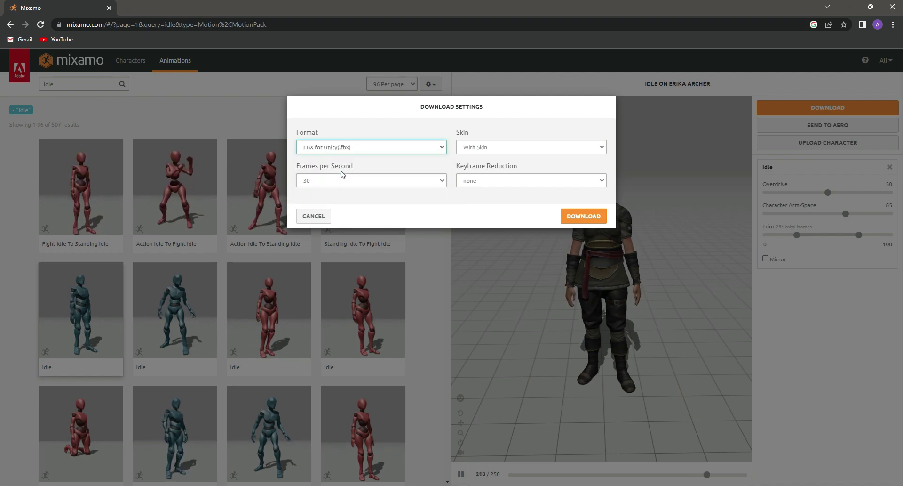
pyautogui.click(475, 147)
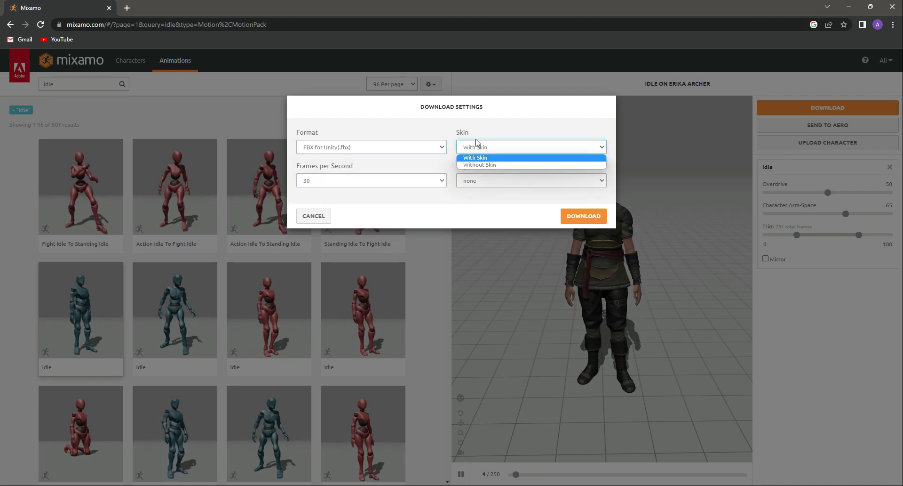
pyautogui.click(496, 166)
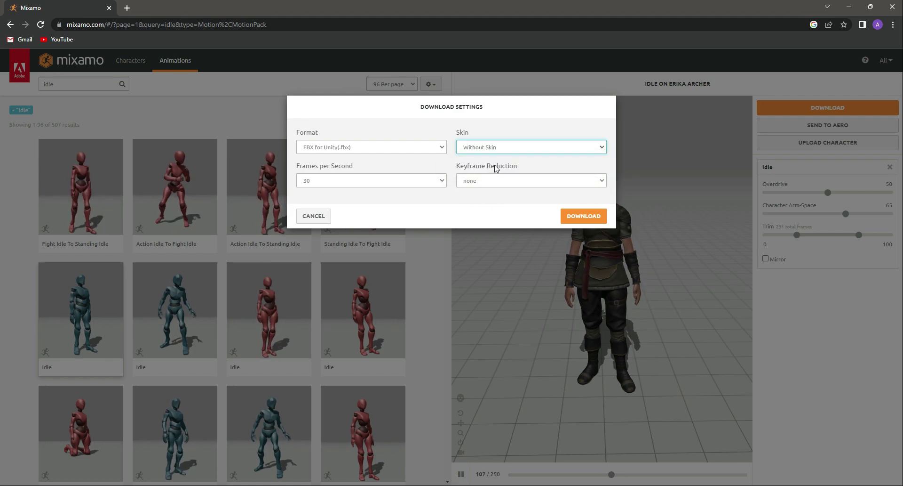
pyautogui.click(581, 219)
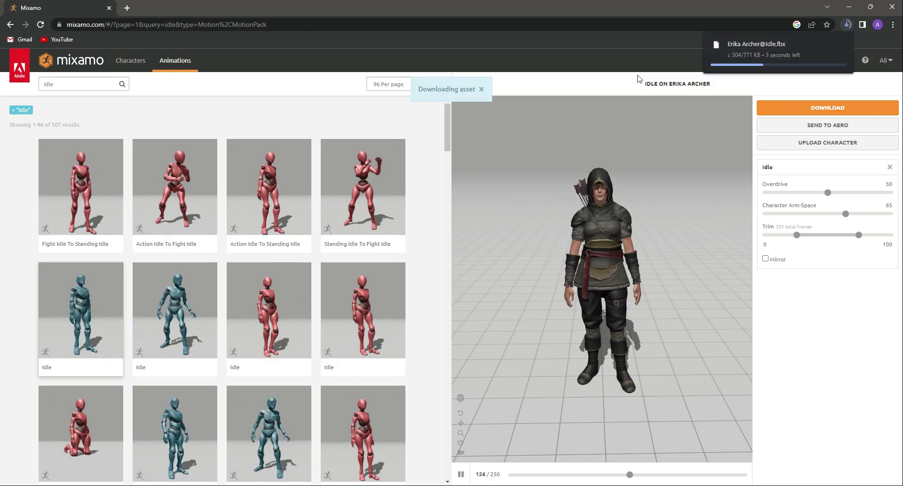
# Search the animations for "walking" and apply the first animation named simply Walking to the Erika Archer character
pyautogui.click(68, 83)
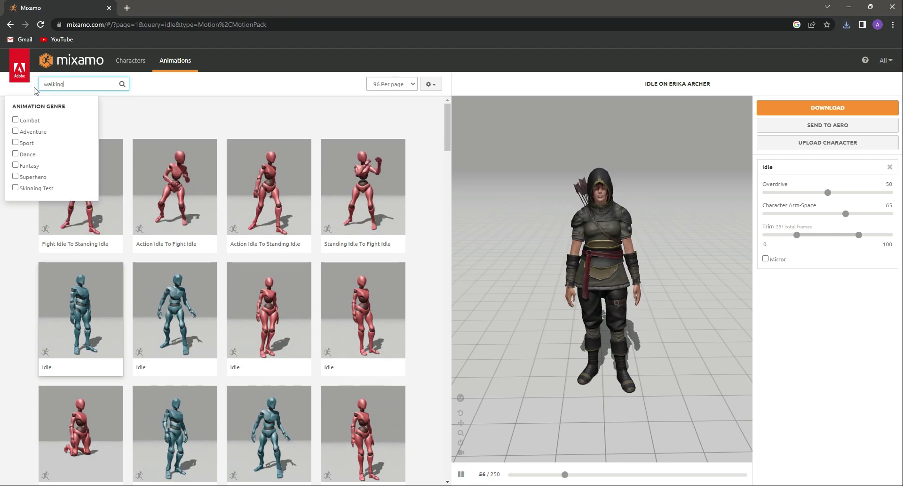
pyautogui.write('walking')
pyautogui.press('Return')
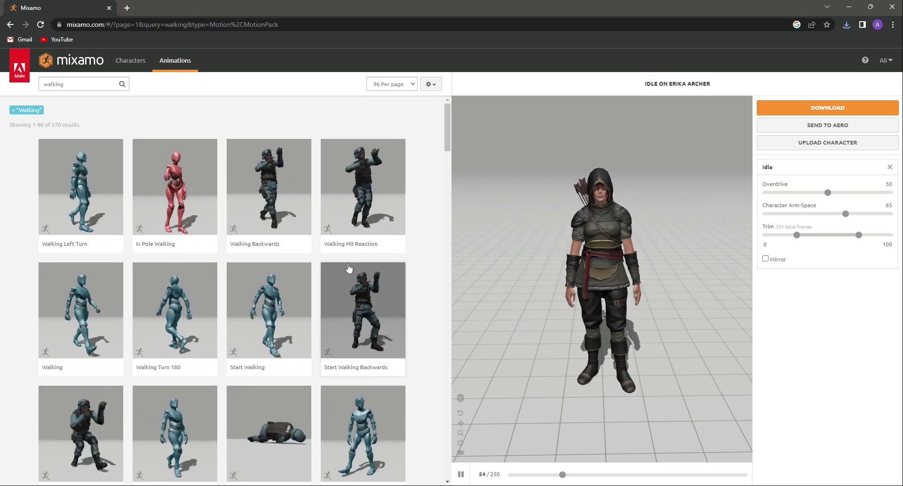
pyautogui.scroll(-4, 350, 267)
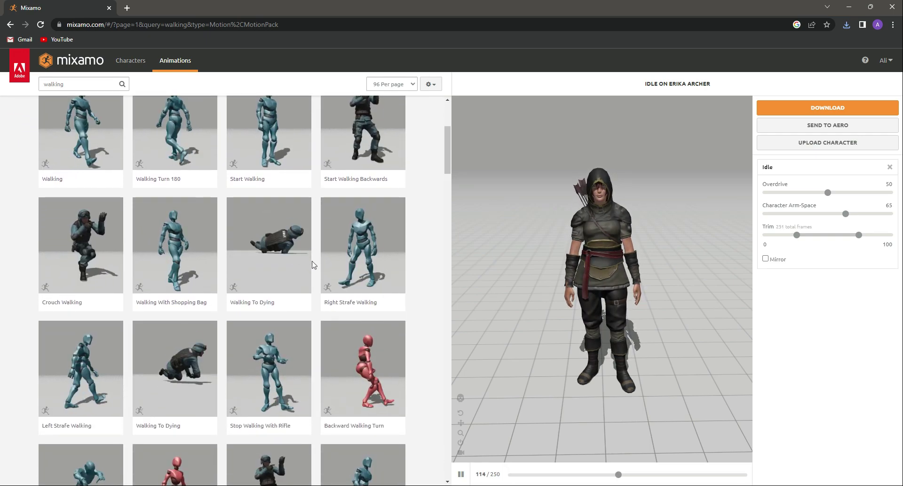
pyautogui.scroll(4, 313, 264)
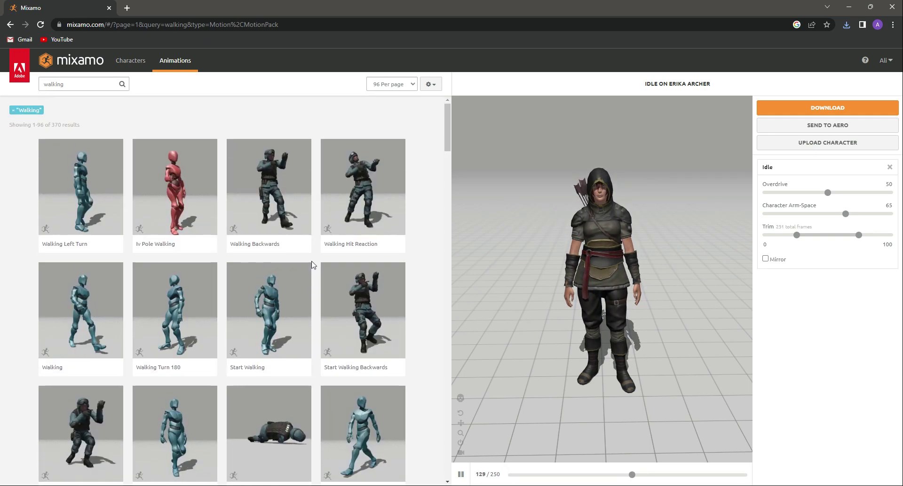
pyautogui.click(79, 305)
pyautogui.click(67, 283)
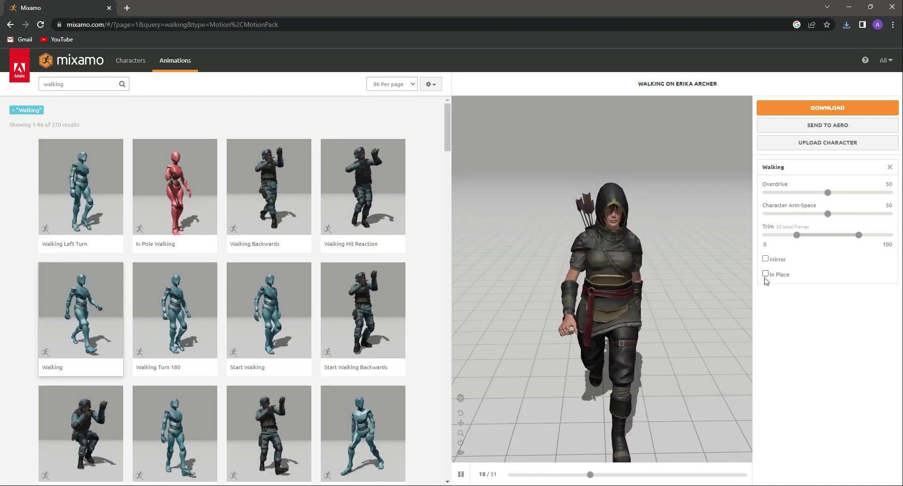
# Enable In Place for the Walking animation, set its Character Arm-Space to 55 and inspect the motion in the preview
pyautogui.click(766, 273)
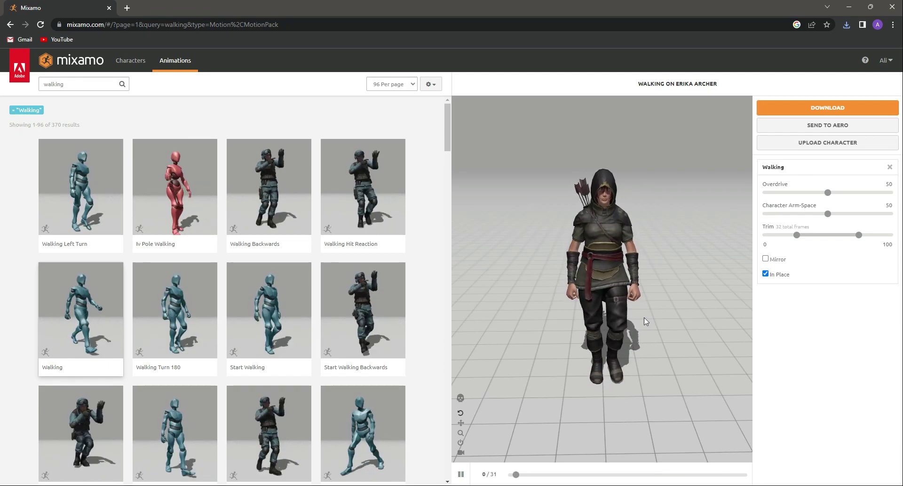
pyautogui.moveTo(614, 319); pyautogui.dragTo(626, 316)
pyautogui.moveTo(700, 313); pyautogui.dragTo(800, 311)
pyautogui.moveTo(557, 317); pyautogui.dragTo(718, 316)
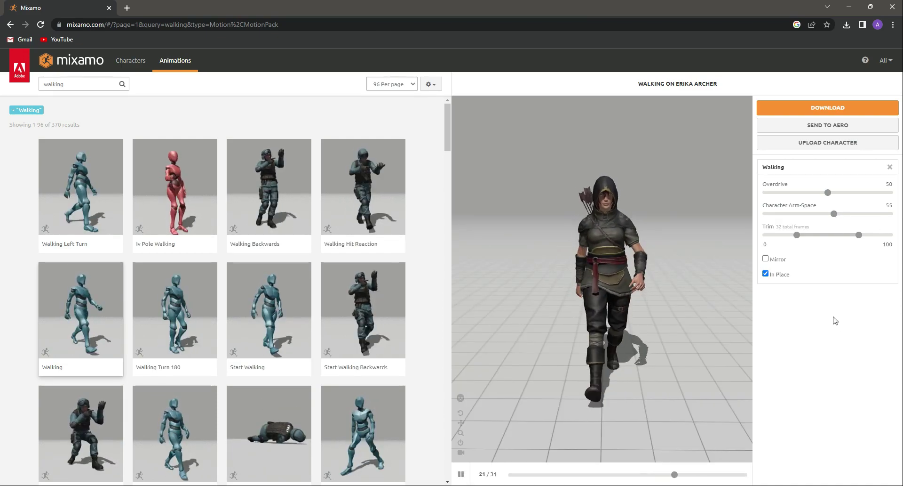
# Download the Walking animation in FBX for Unity format without skin, at 30 frames per second with no keyframe reduction
pyautogui.click(806, 110)
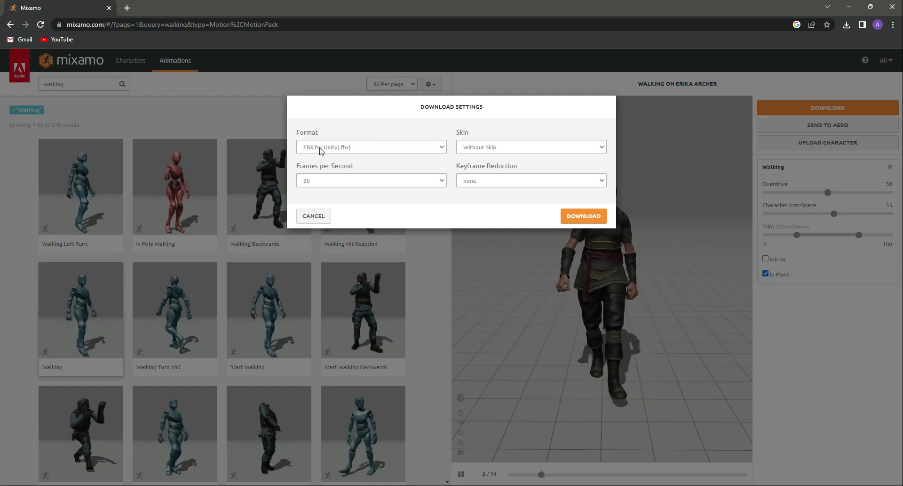
pyautogui.click(503, 150)
pyautogui.click(504, 151)
pyautogui.click(504, 152)
pyautogui.click(506, 165)
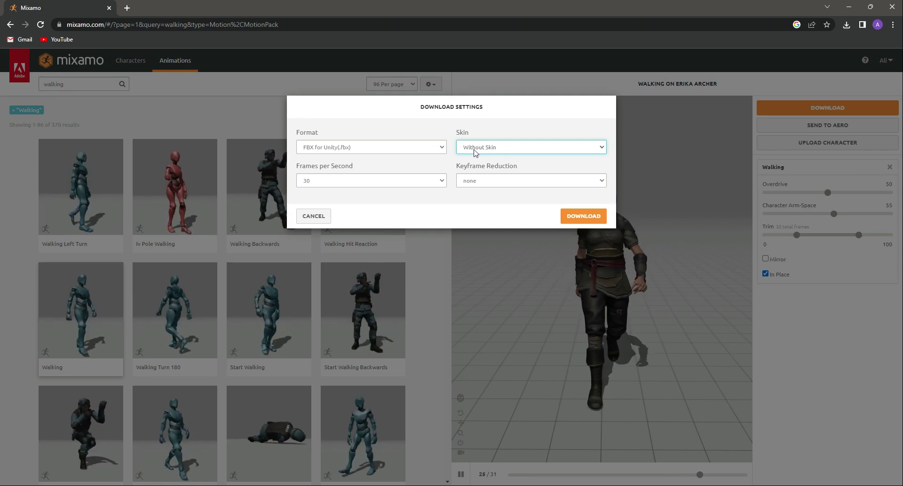
pyautogui.click(583, 218)
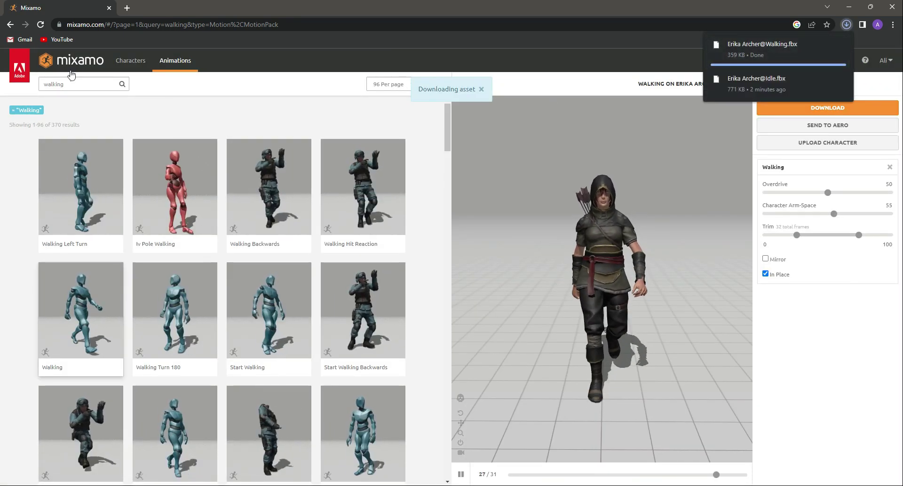
# Search the animations for "running" and apply the Running animation at the start of the second row of results to the character
pyautogui.click(82, 84)
pyautogui.write('r')
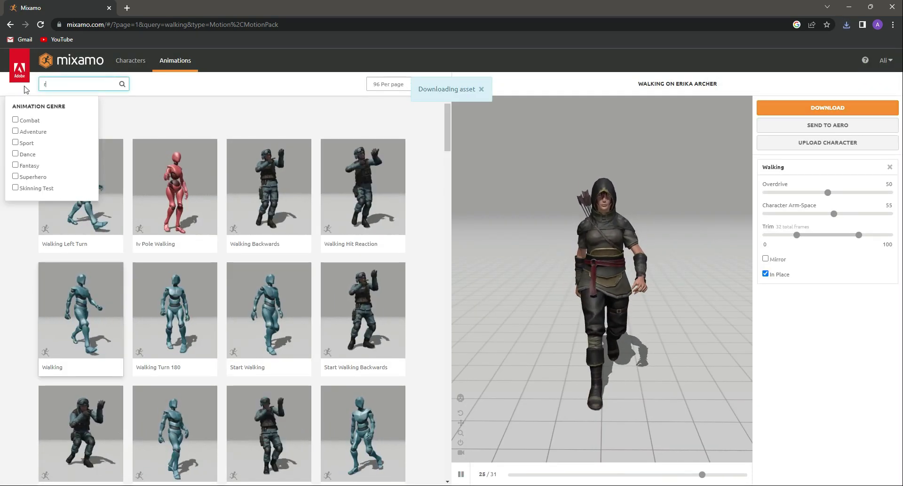
pyautogui.write('unnning')
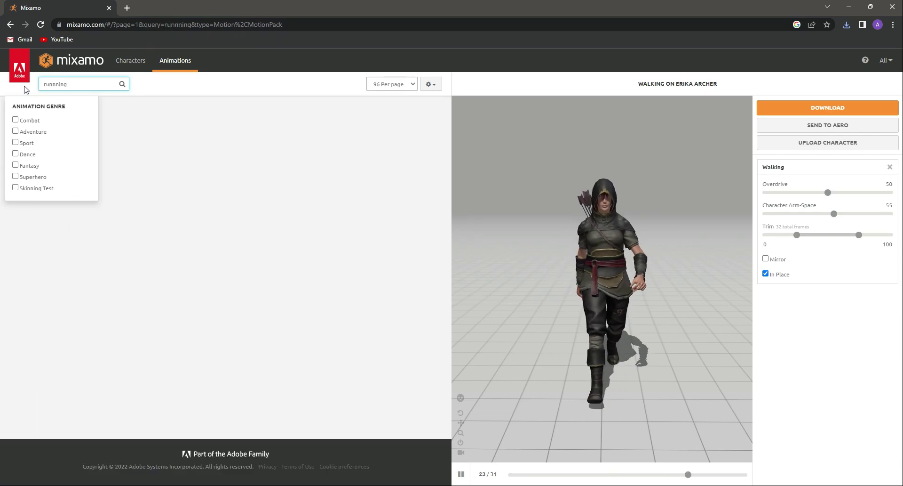
pyautogui.doubleClick(41, 85)
pyautogui.write('running')
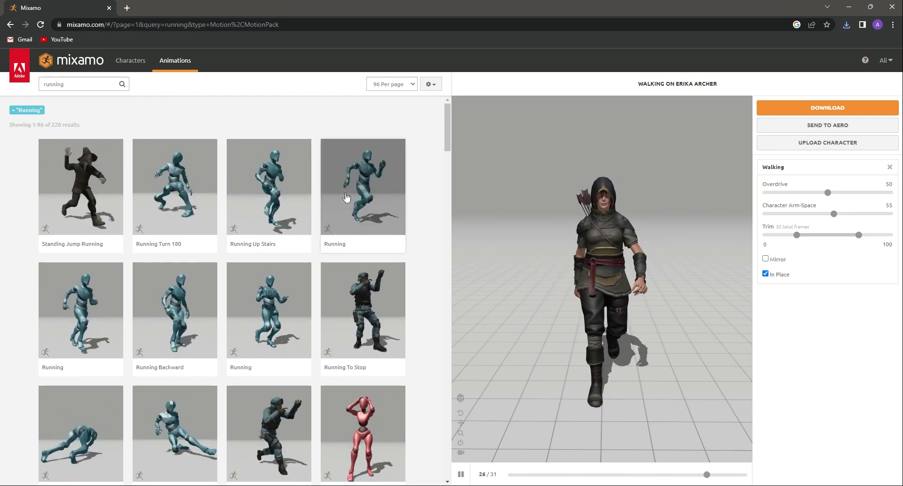
pyautogui.click(88, 299)
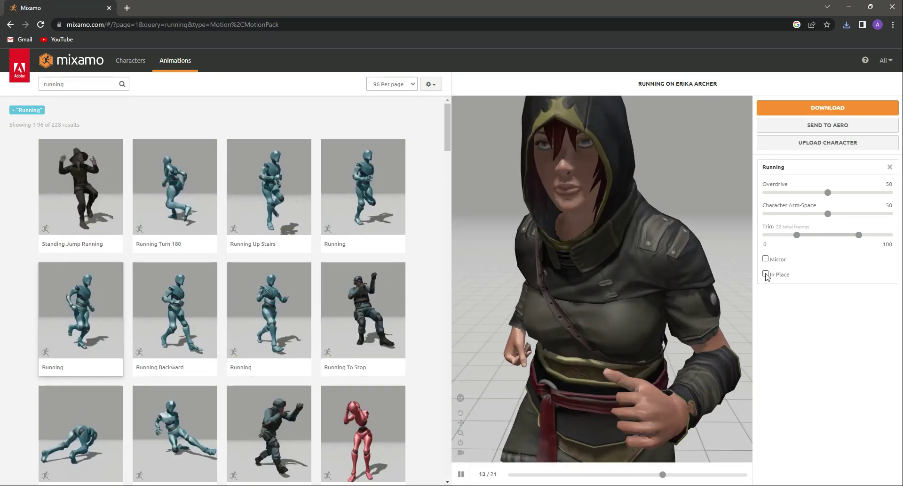
# Enable In Place for the Running animation and inspect the run from the side and front in the preview
pyautogui.click(766, 274)
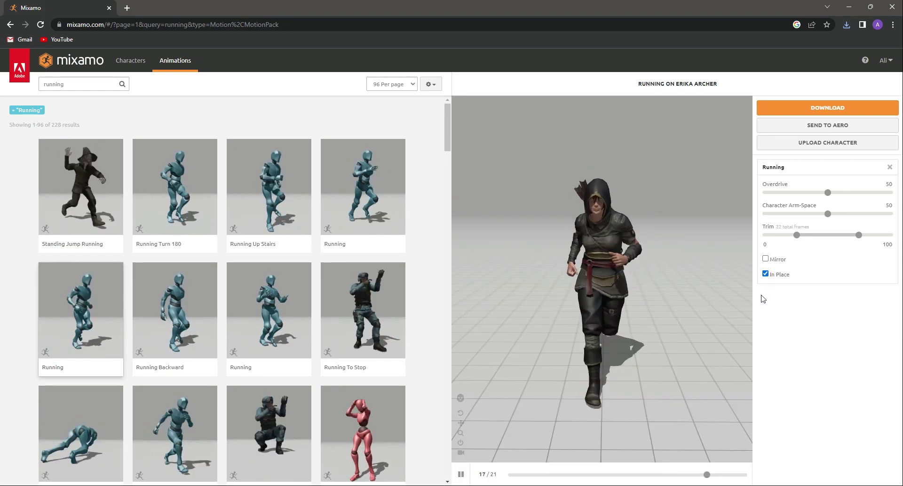
pyautogui.moveTo(611, 310); pyautogui.dragTo(665, 315)
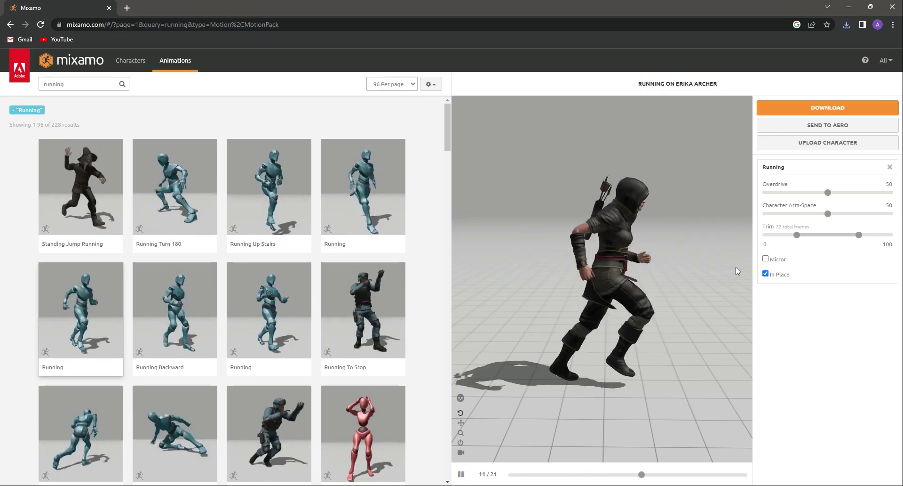
pyautogui.moveTo(589, 321); pyautogui.dragTo(532, 322)
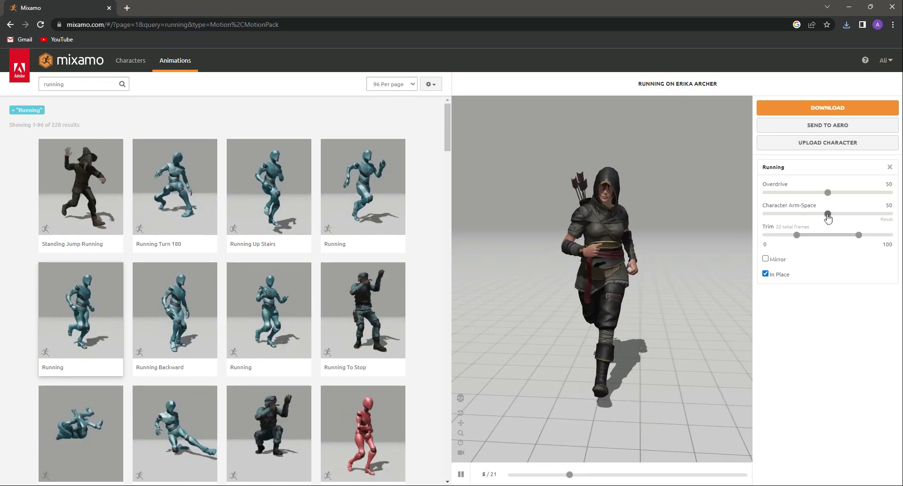
# Set the Running animation's Character Arm-Space to 52 and download it in FBX for Unity format without skin
pyautogui.moveTo(828, 214); pyautogui.dragTo(831, 223)
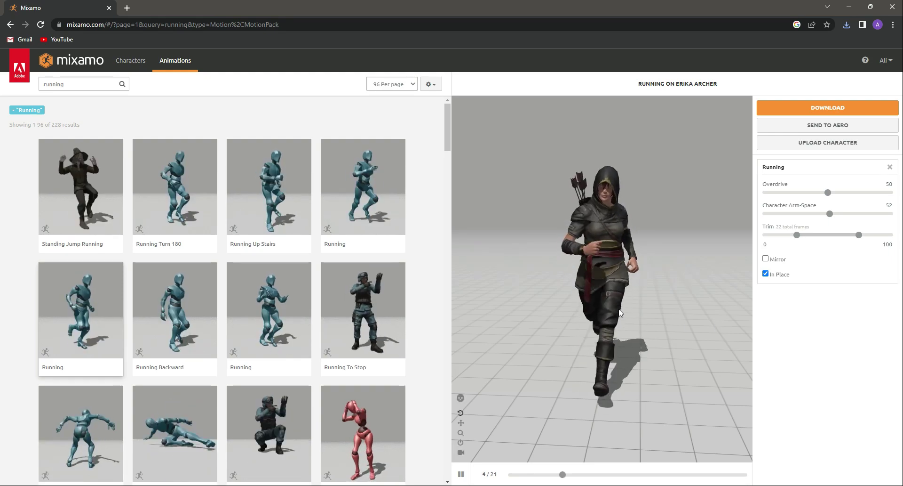
pyautogui.moveTo(650, 247)
pyautogui.mouseDown()
pyautogui.moveTo(628, 289)
pyautogui.moveTo(587, 290)
pyautogui.moveTo(631, 289)
pyautogui.mouseUp()
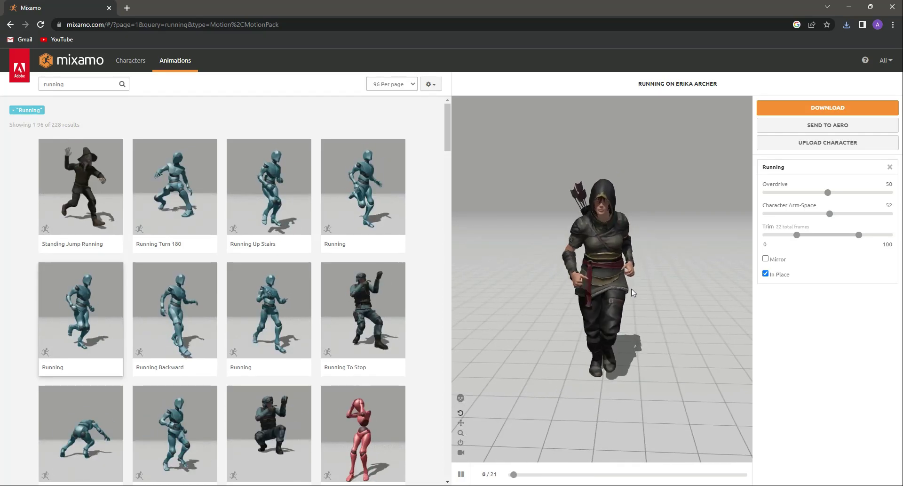
pyautogui.click(831, 109)
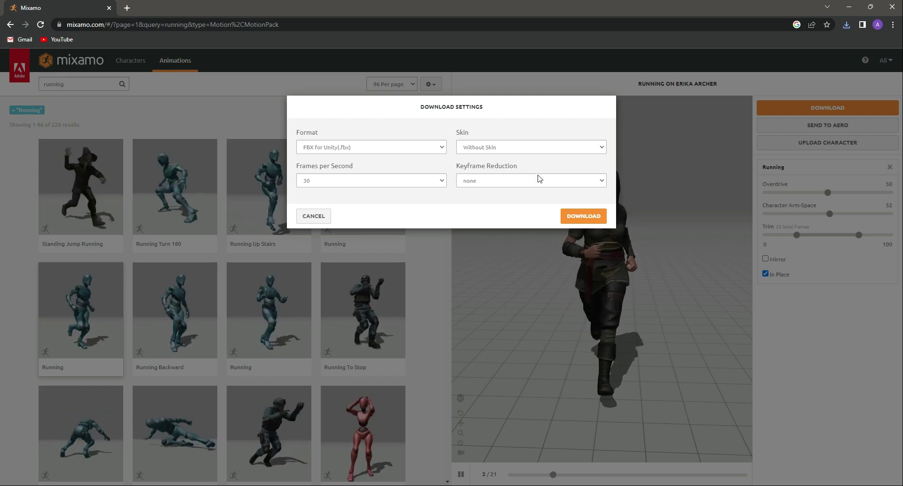
pyautogui.click(574, 216)
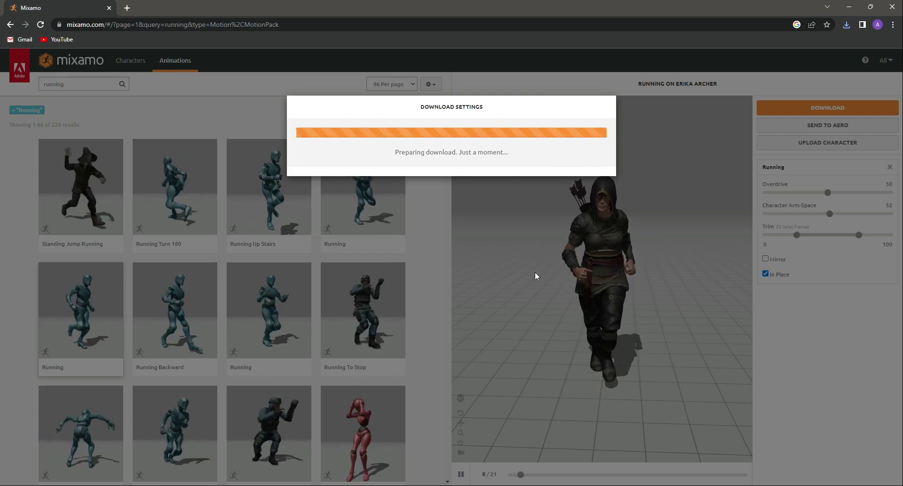
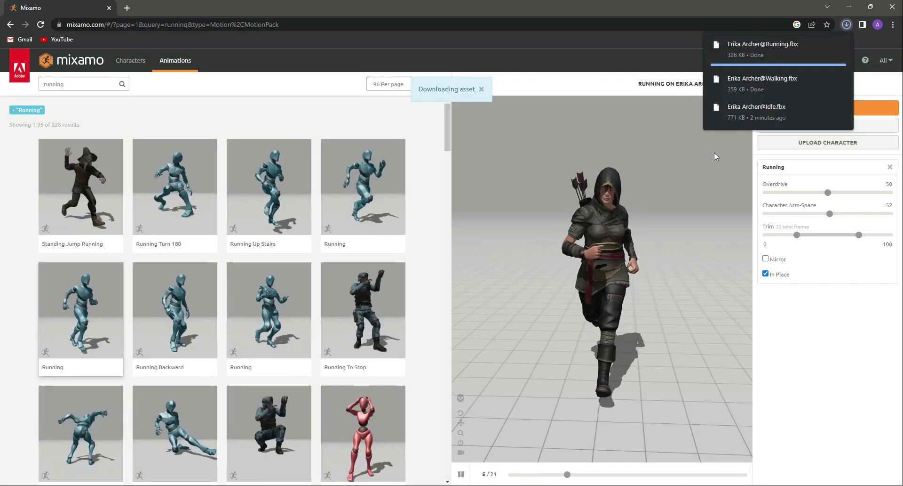
# Switch to Unity and place the downloaded Running, Walking and Idle FBX files from the desktop into the project's Assets/PlayerModel/Animations folder
pyautogui.hotkey('alt', 'Tab')
pyautogui.doubleClick(118, 405)
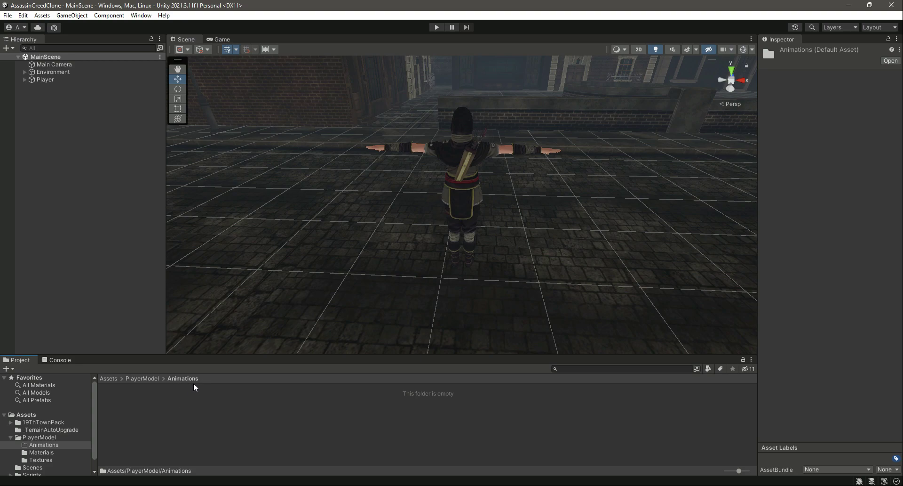
pyautogui.press('super+d')
pyautogui.moveTo(577, 108); pyautogui.dragTo(263, 350)
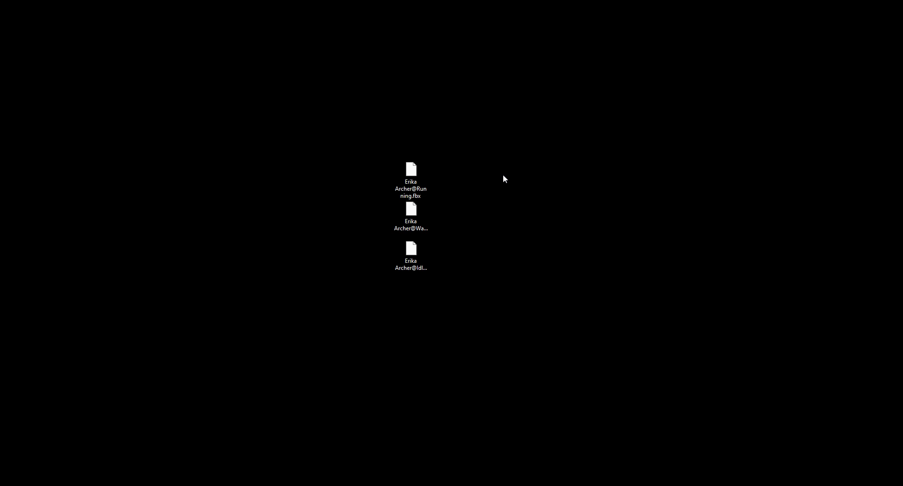
pyautogui.hotkey('alt', 'Tab')
pyautogui.rightClick(210, 423)
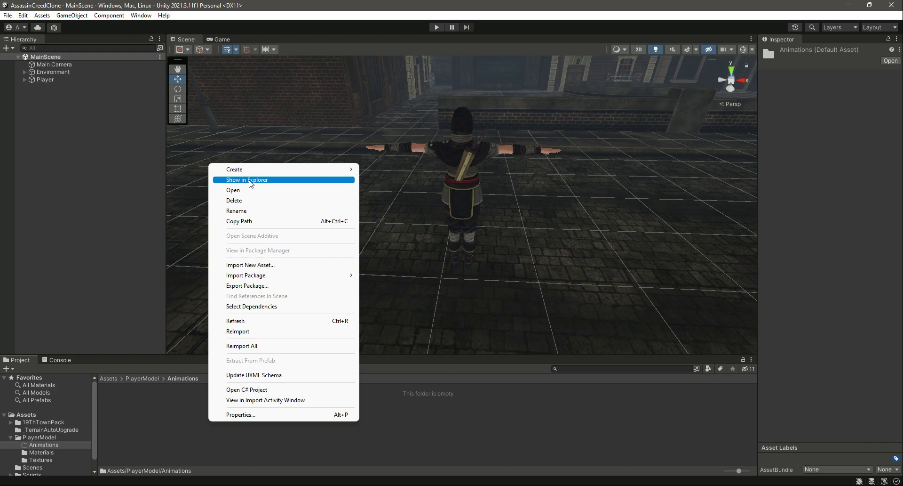
pyautogui.click(251, 181)
pyautogui.doubleClick(133, 82)
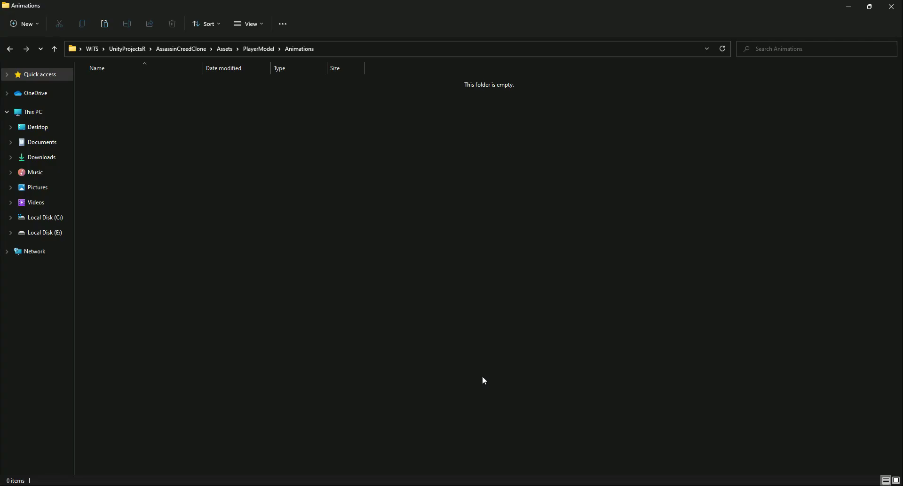
pyautogui.hotkey('ctrl', 'v')
pyautogui.click(342, 284)
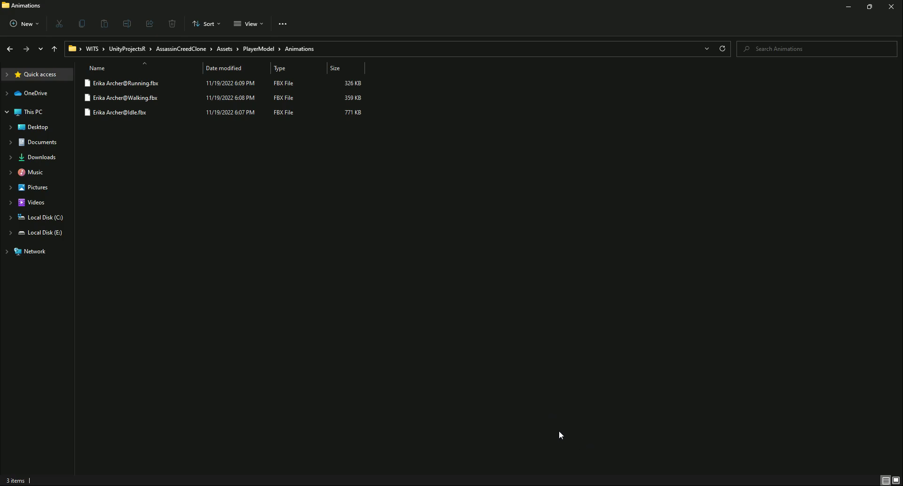
# Return to Unity and review the import settings of the animation FBX files in the Animations folder
pyautogui.hotkey('alt', 'Tab')
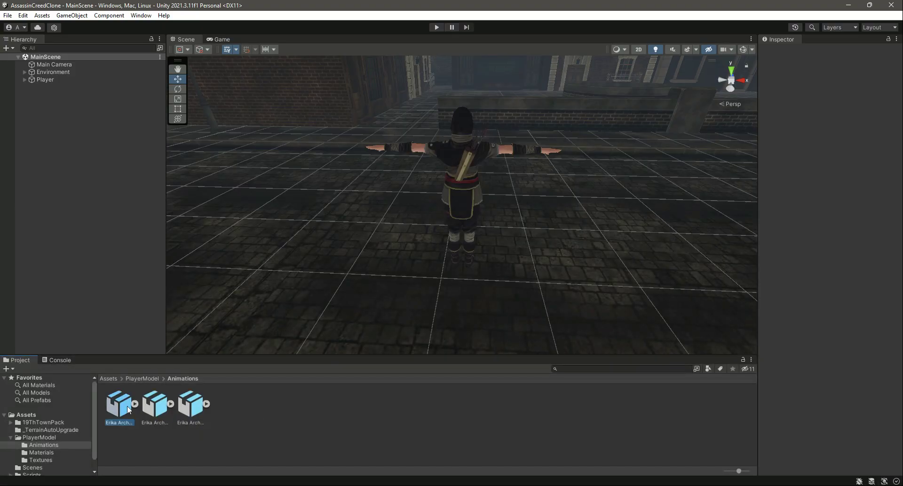
pyautogui.click(120, 406)
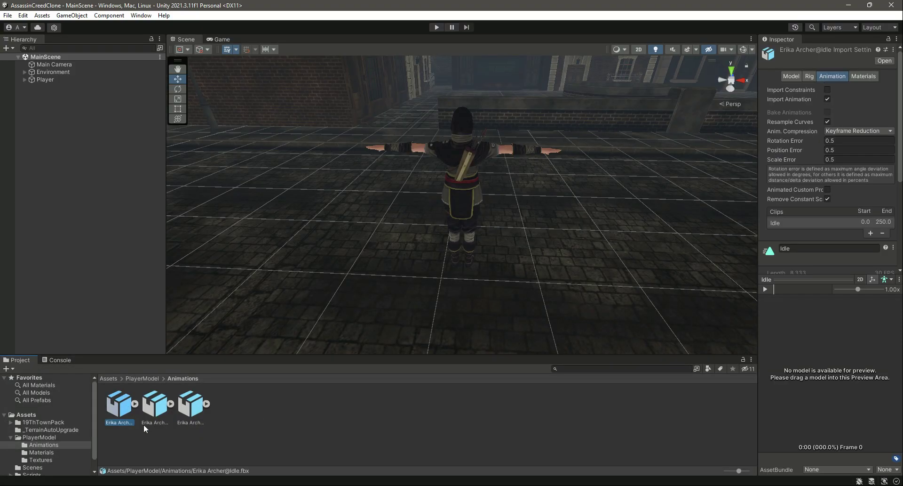
pyautogui.click(149, 411)
pyautogui.click(190, 406)
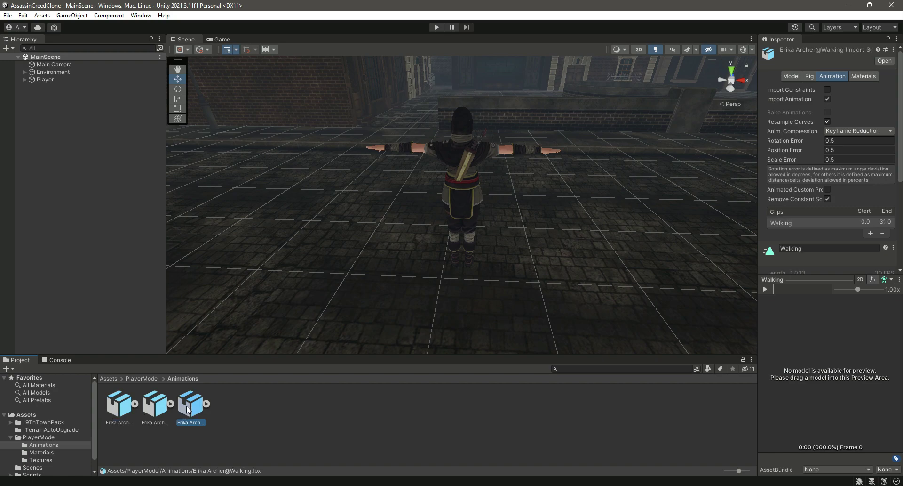
# Set the Idle FBX's rig to Humanoid with its avatar copied from Erika ArcherAvatar, and apply the import settings
pyautogui.click(115, 404)
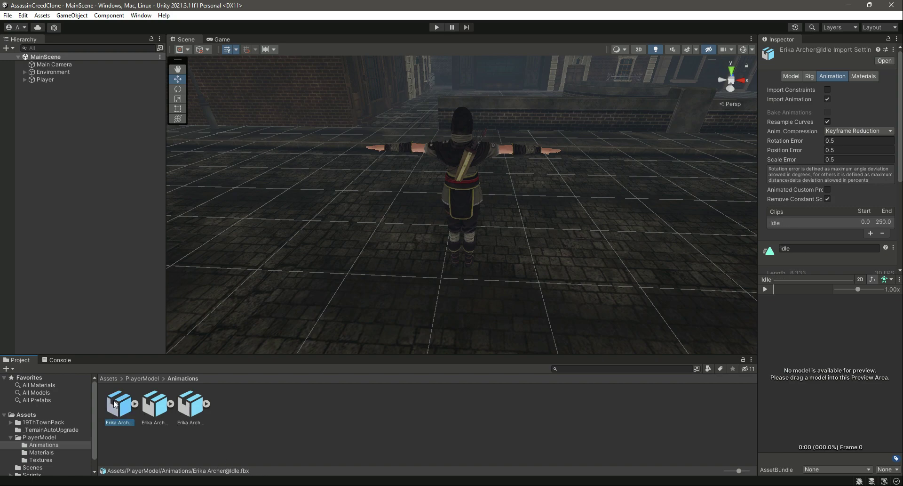
pyautogui.click(806, 78)
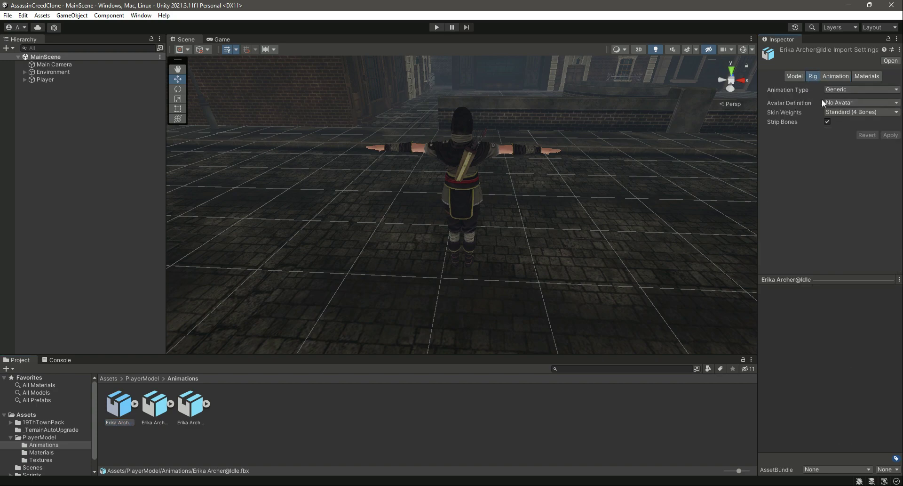
pyautogui.click(835, 89)
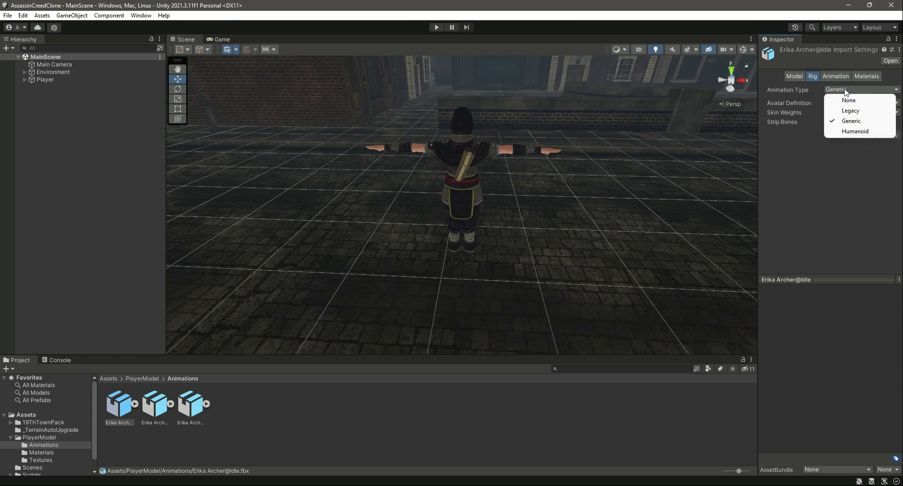
pyautogui.click(853, 131)
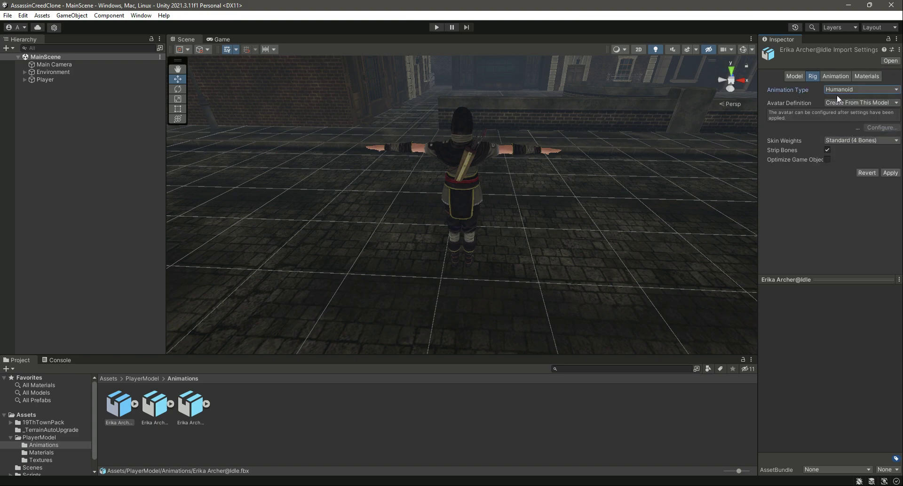
pyautogui.click(854, 103)
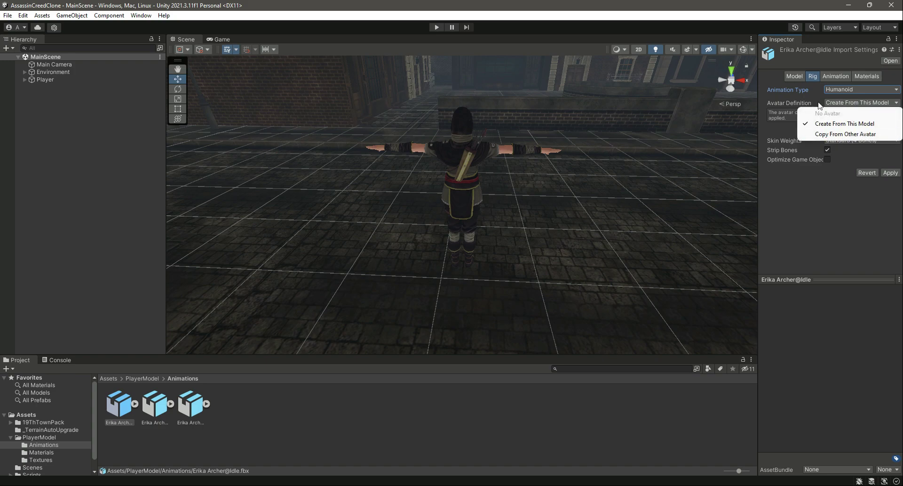
pyautogui.click(854, 135)
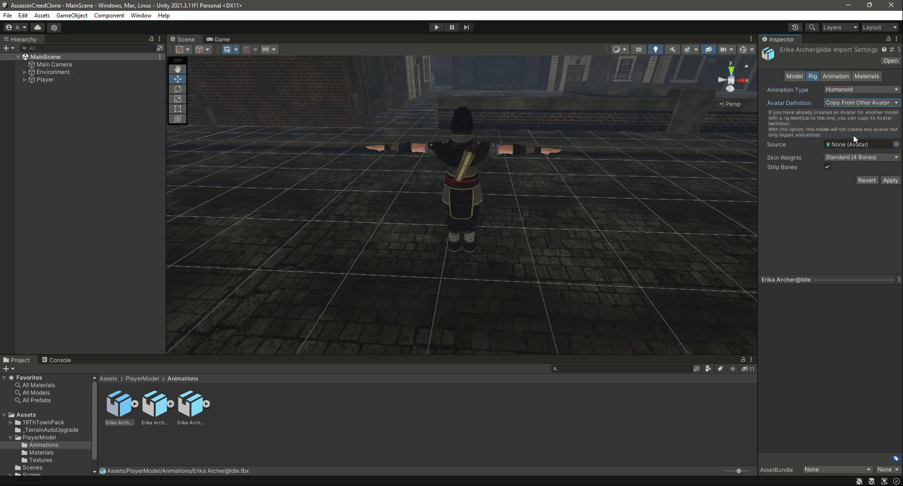
pyautogui.click(897, 145)
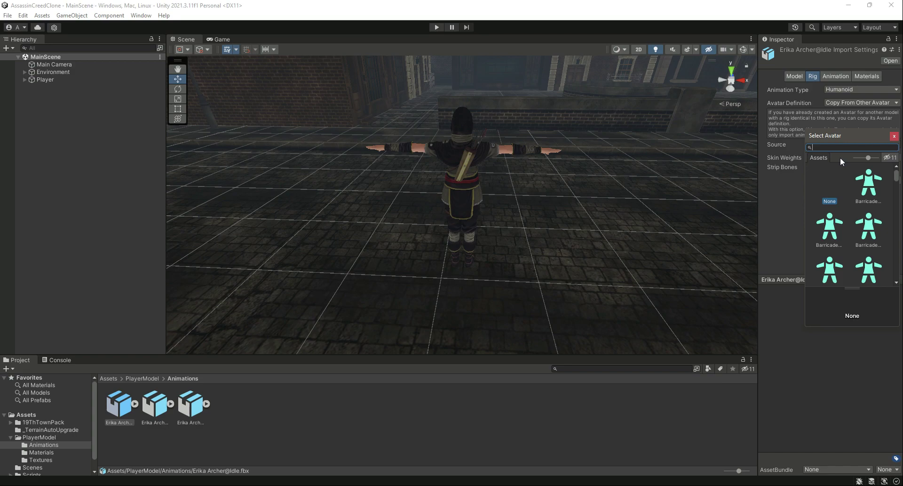
pyautogui.write('eri')
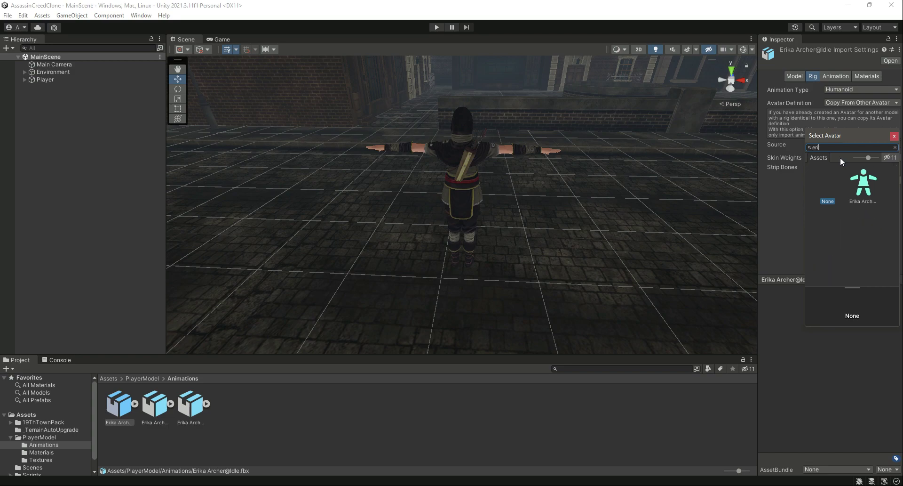
pyautogui.doubleClick(864, 188)
pyautogui.click(891, 181)
# Inspect the avatar asset inside the Erika Archer model in the PlayerModel folder and return to the Animations folder
pyautogui.click(143, 379)
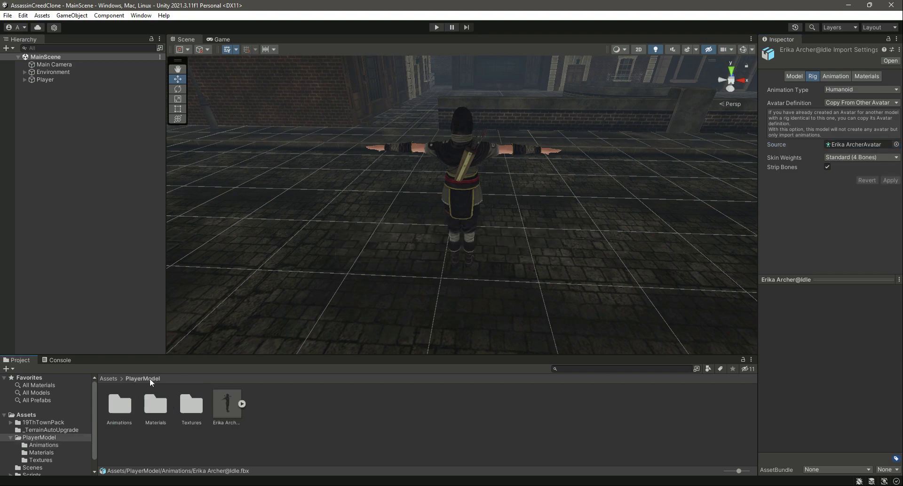
pyautogui.click(242, 404)
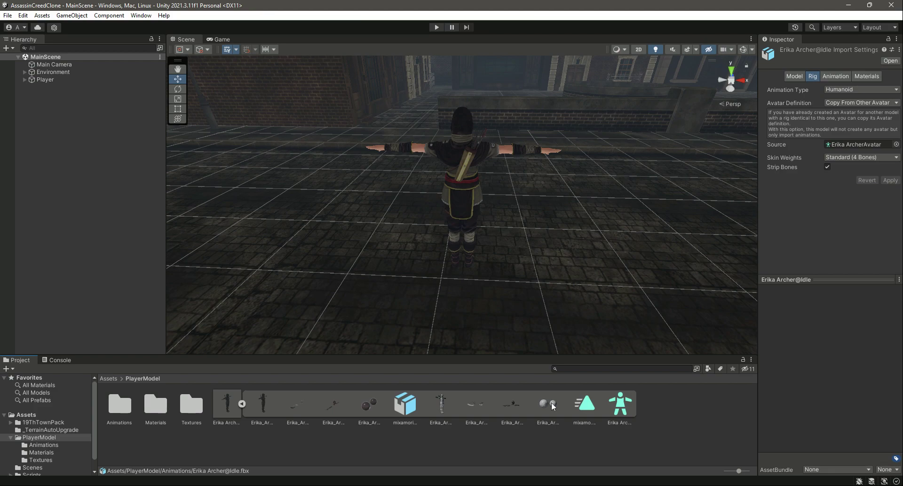
pyautogui.click(241, 404)
pyautogui.click(241, 403)
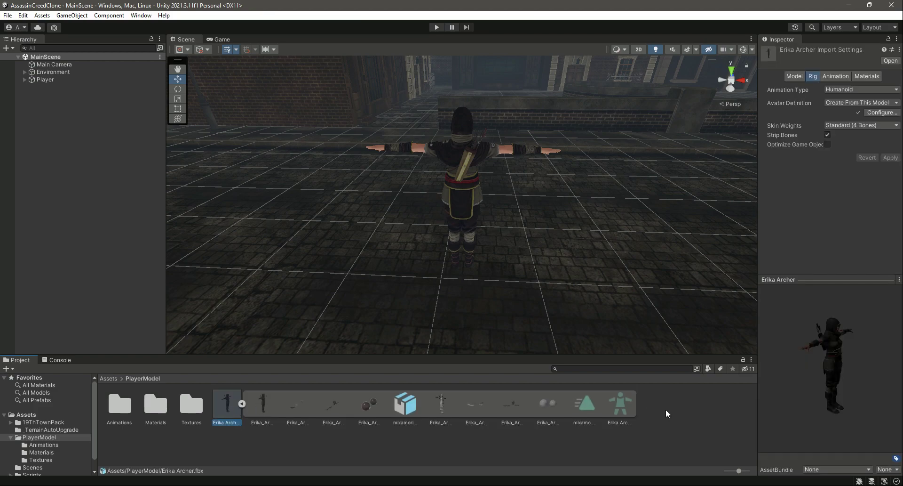
pyautogui.click(622, 406)
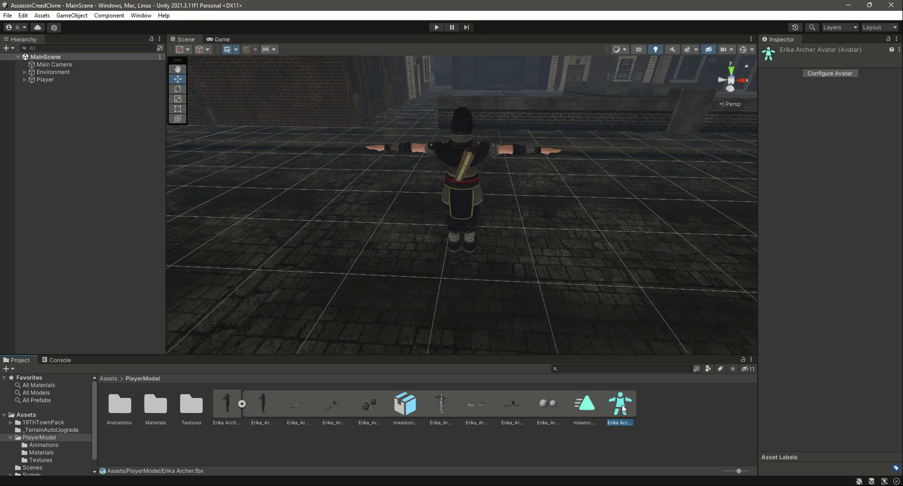
pyautogui.click(241, 403)
pyautogui.doubleClick(120, 404)
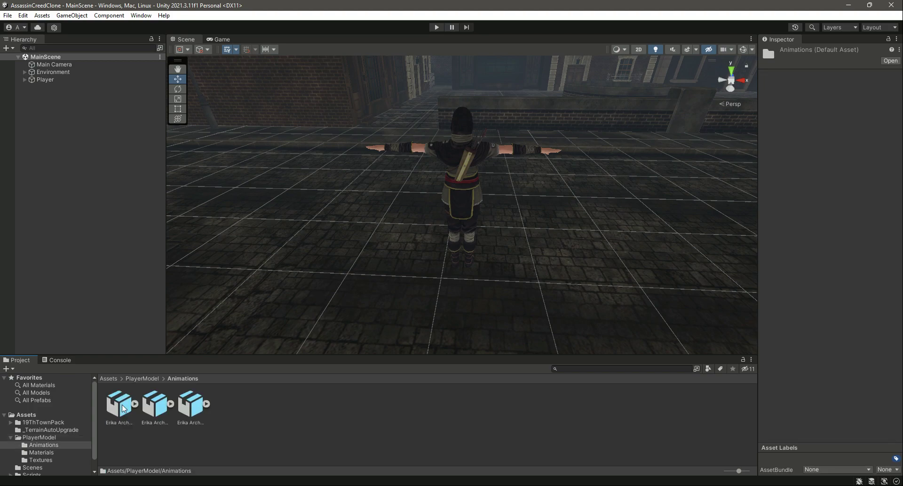
# Play the Idle clip in the animation preview and view the character from the front
pyautogui.click(120, 405)
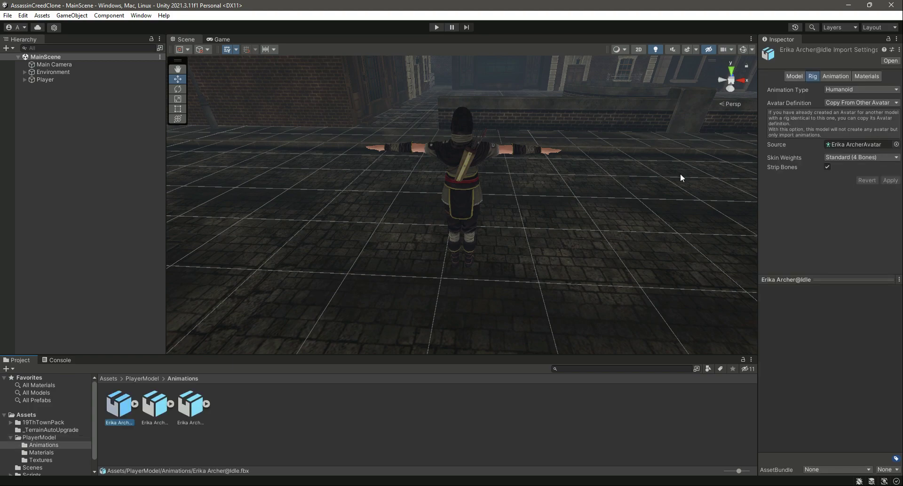
pyautogui.click(836, 76)
pyautogui.moveTo(758, 300); pyautogui.dragTo(740, 301)
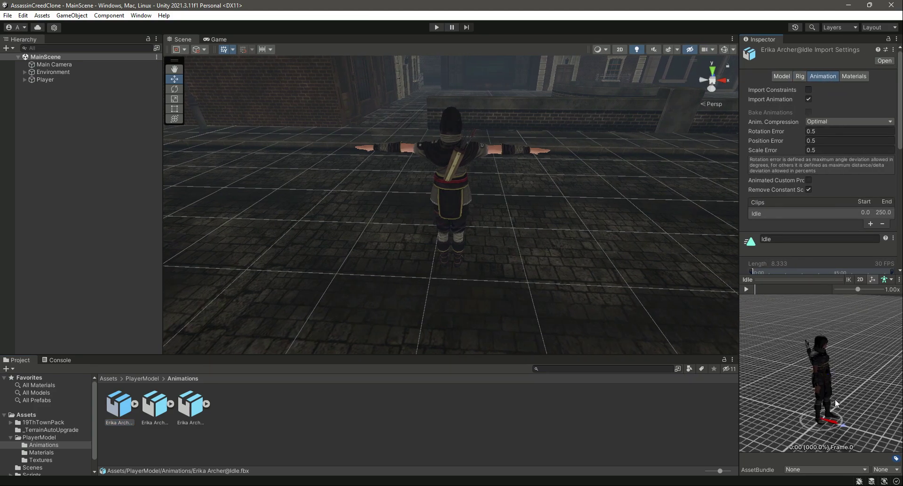
pyautogui.moveTo(836, 382); pyautogui.dragTo(776, 362)
pyautogui.click(747, 289)
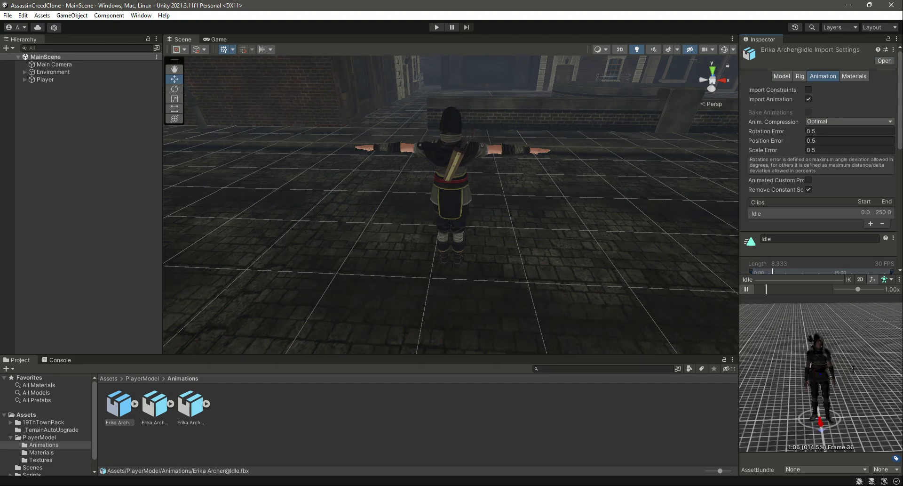
pyautogui.moveTo(792, 278); pyautogui.dragTo(793, 342)
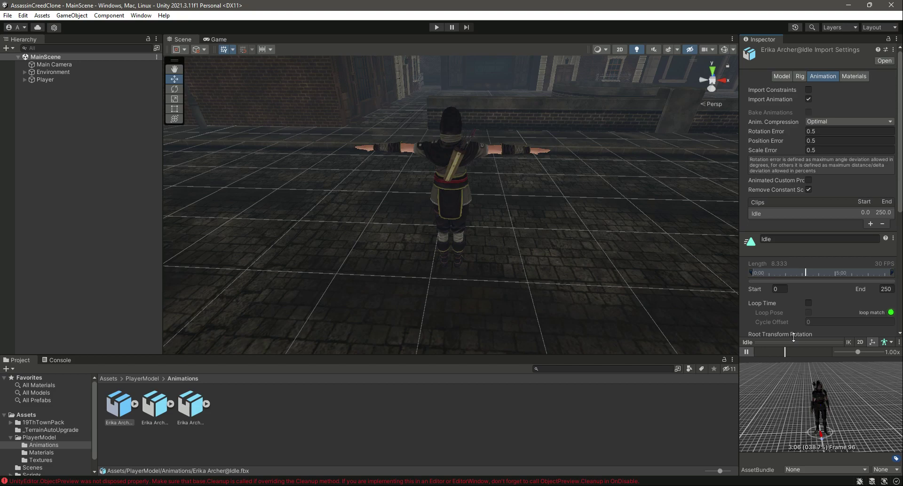
# Set the Running FBX's rig to Humanoid, copy its avatar from Erika ArcherAvatar, and apply the import settings
pyautogui.click(150, 408)
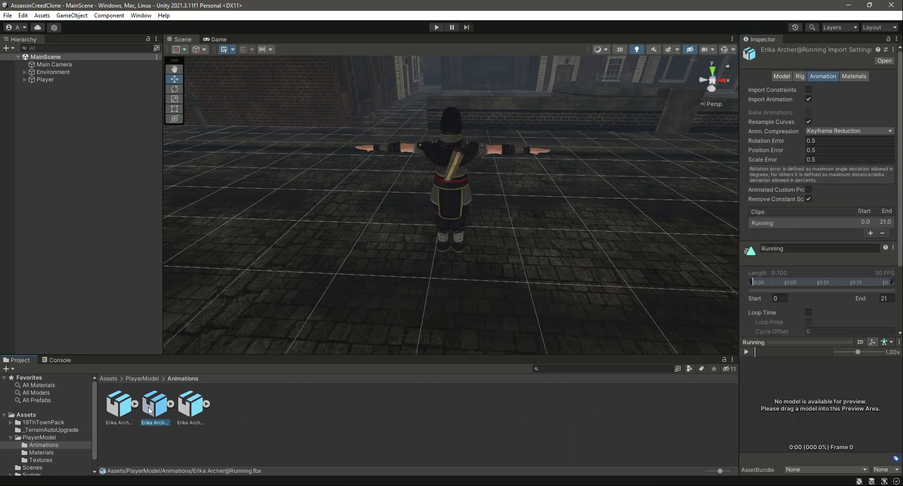
pyautogui.click(799, 76)
pyautogui.click(821, 89)
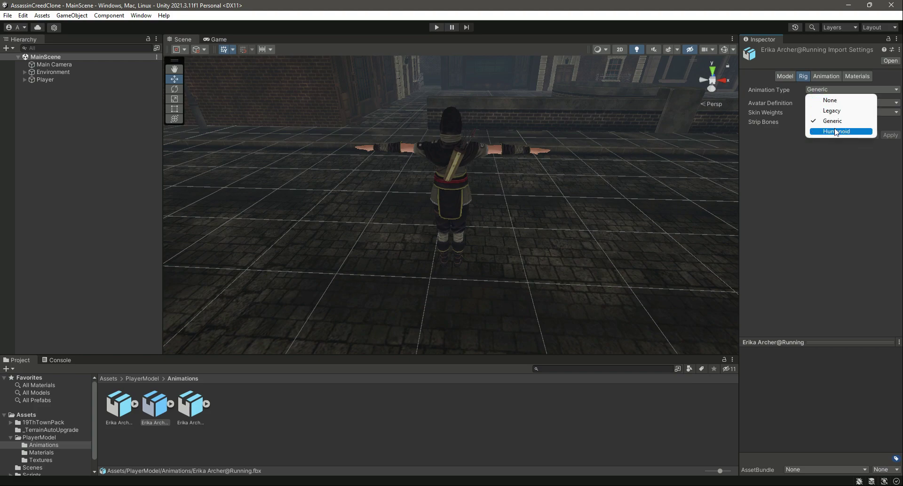
pyautogui.click(835, 130)
pyautogui.click(832, 103)
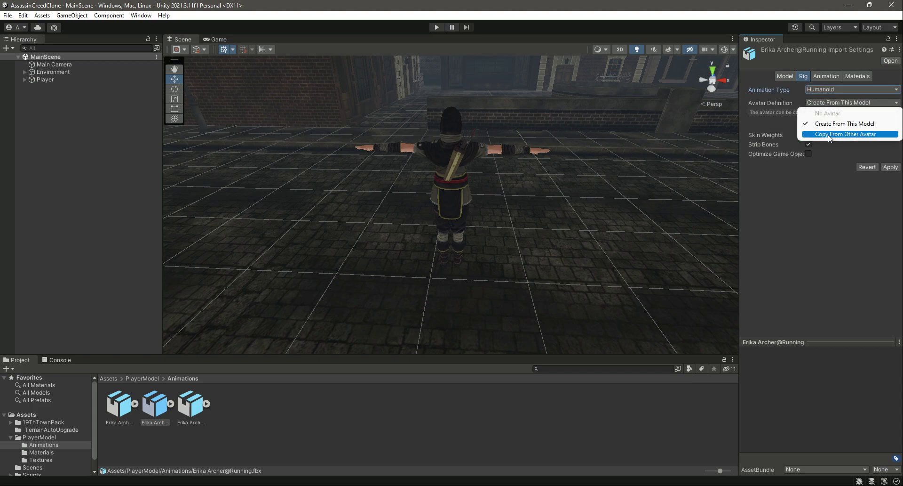
pyautogui.click(847, 134)
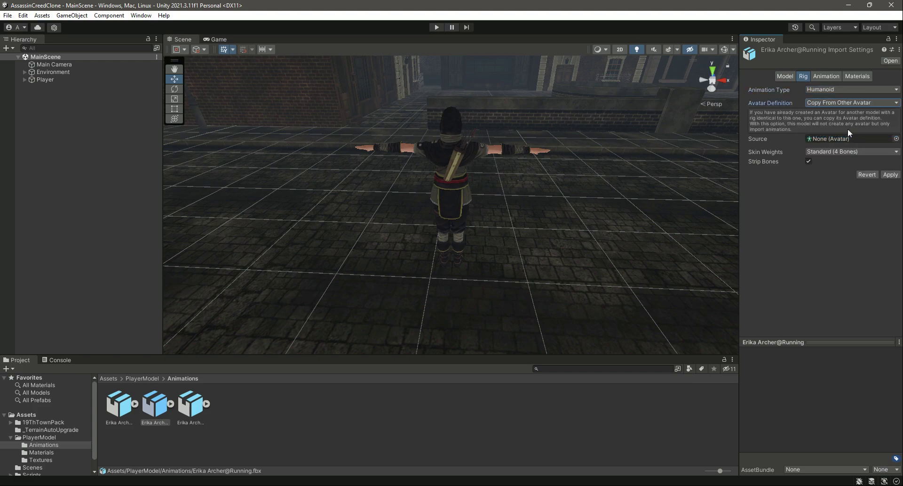
pyautogui.click(897, 139)
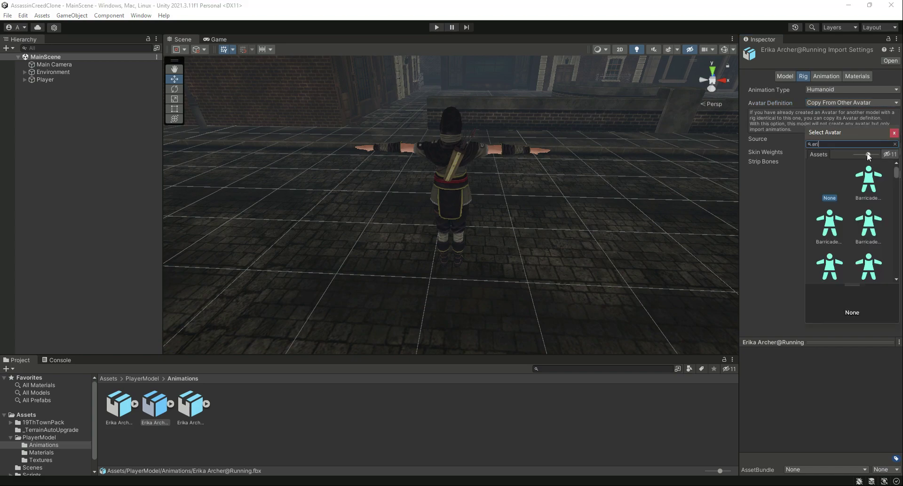
pyautogui.doubleClick(864, 179)
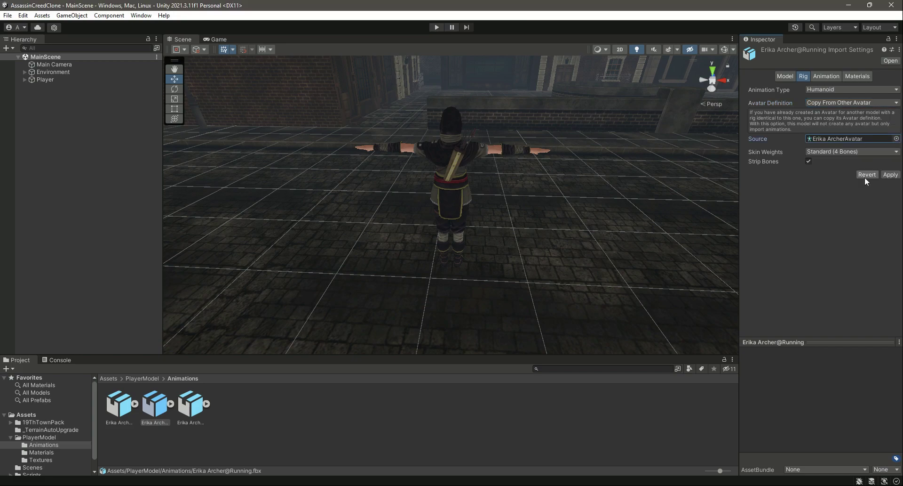
pyautogui.click(891, 174)
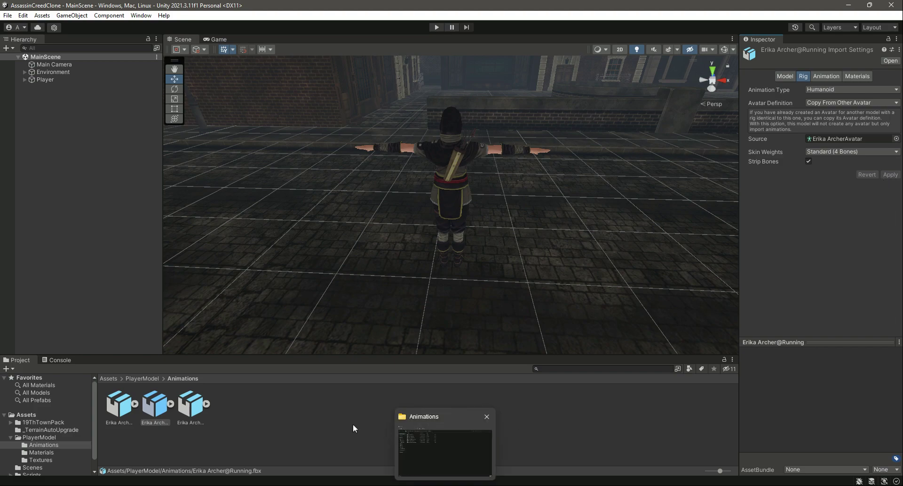
# Set the Walking FBX's rig to Humanoid, copy its avatar from Erika ArcherAvatar, and apply the import settings
pyautogui.click(190, 408)
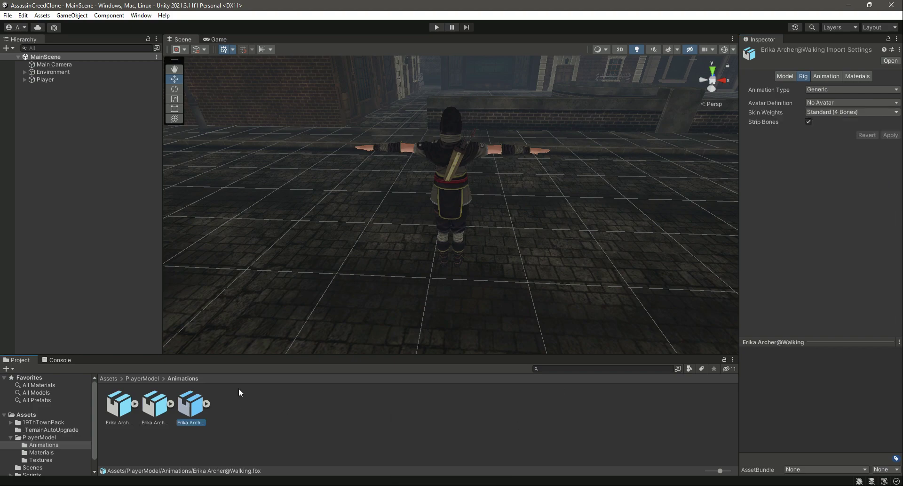
pyautogui.click(821, 89)
pyautogui.click(836, 131)
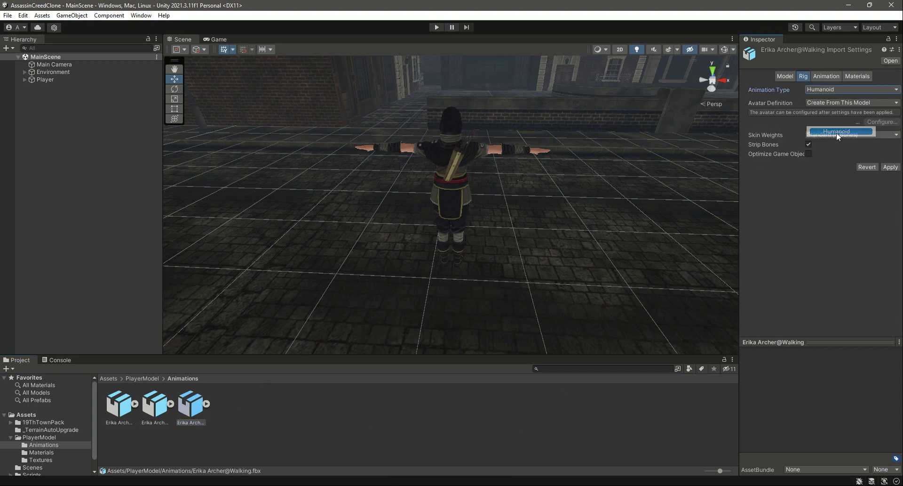
pyautogui.click(836, 103)
pyautogui.click(840, 133)
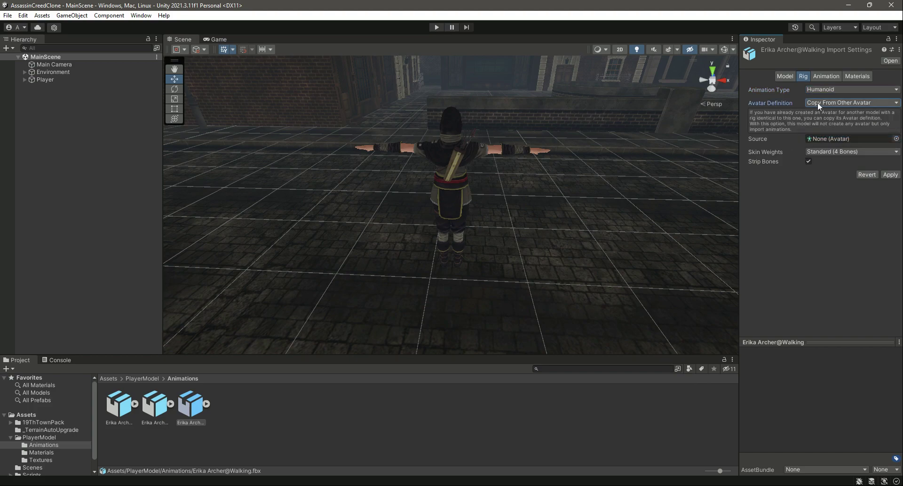
pyautogui.click(896, 138)
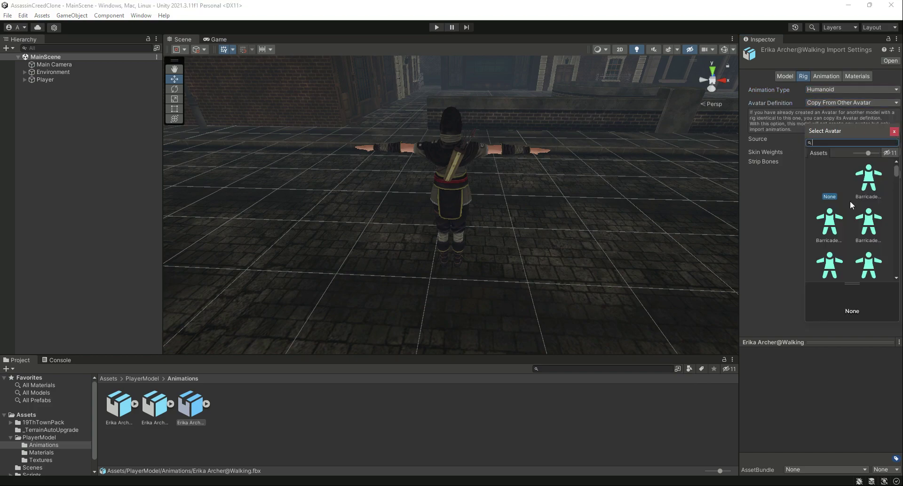
pyautogui.write('eri')
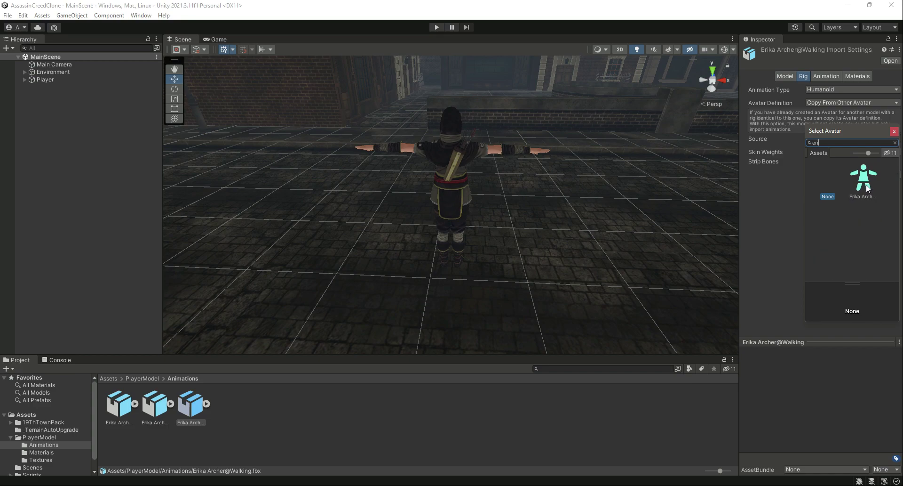
pyautogui.doubleClick(867, 179)
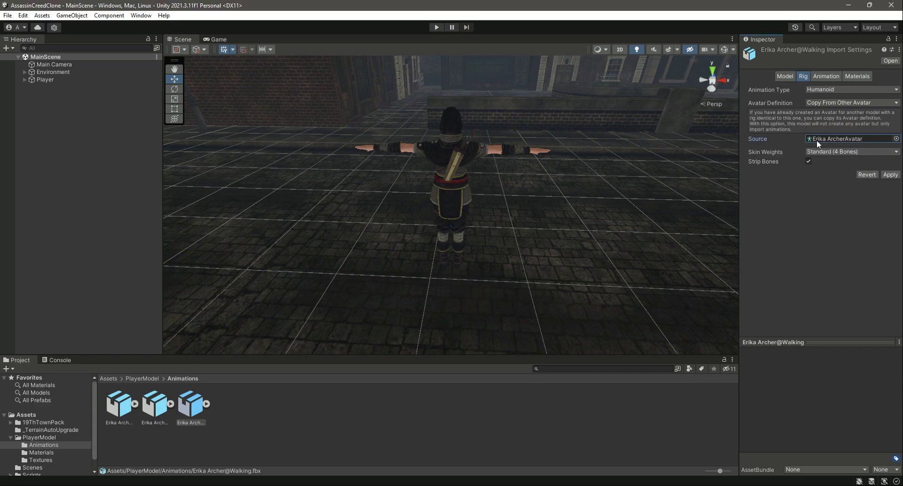
pyautogui.click(890, 175)
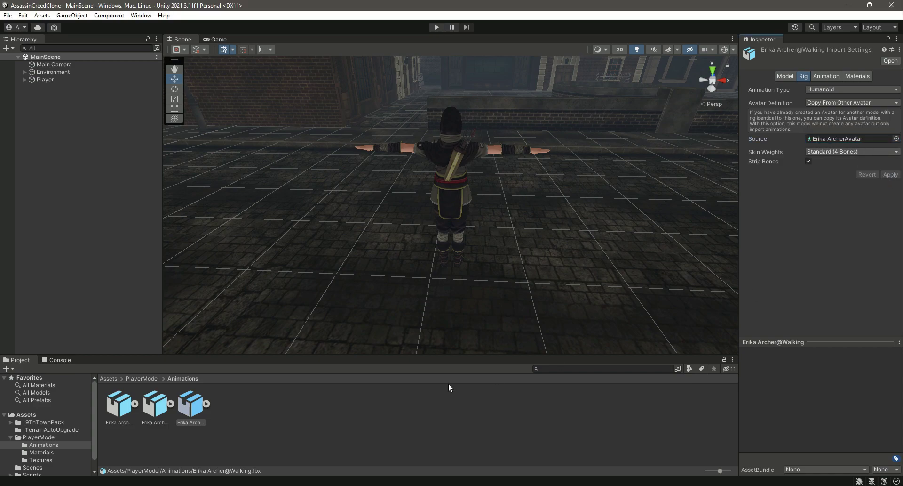
# Play the Walking clip in an enlarged animation preview, review its clip settings, and clear the asset selection
pyautogui.click(824, 76)
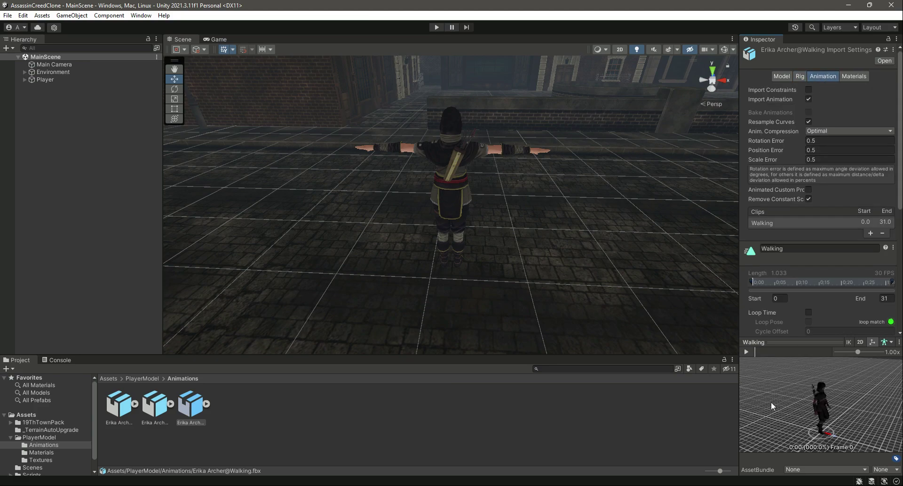
pyautogui.moveTo(790, 342); pyautogui.dragTo(787, 296)
pyautogui.click(747, 307)
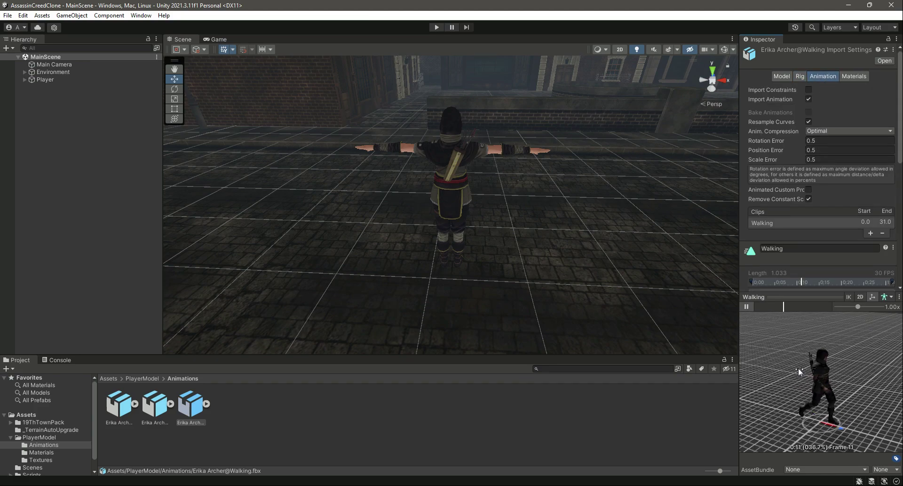
pyautogui.scroll(-5, 817, 156)
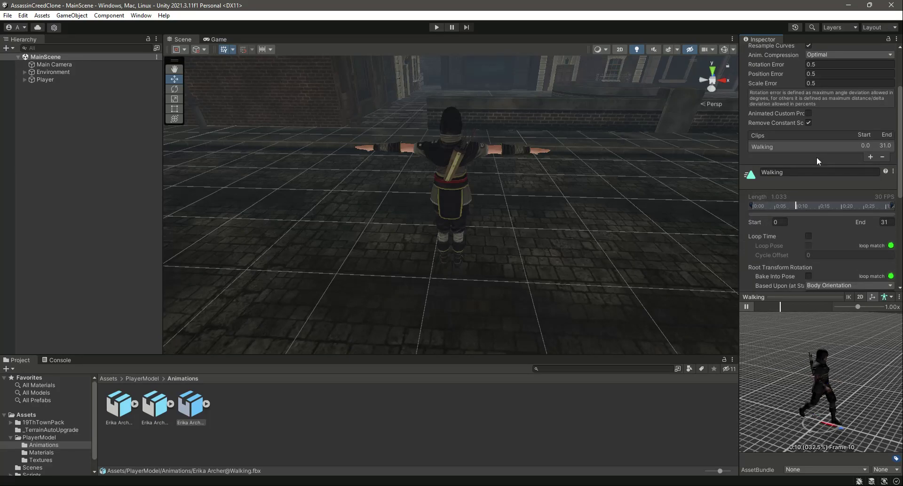
pyautogui.click(500, 401)
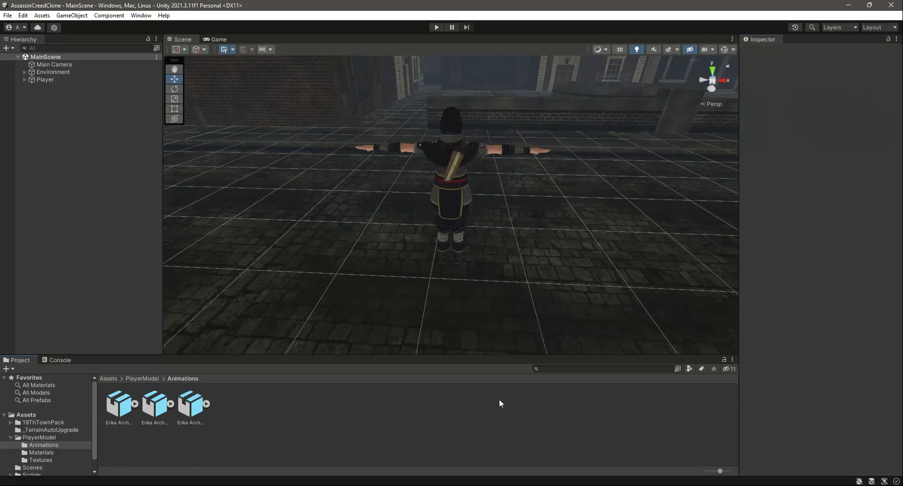
# Inspect the Running FBX's clip settings and play its animation in the preview
pyautogui.click(121, 403)
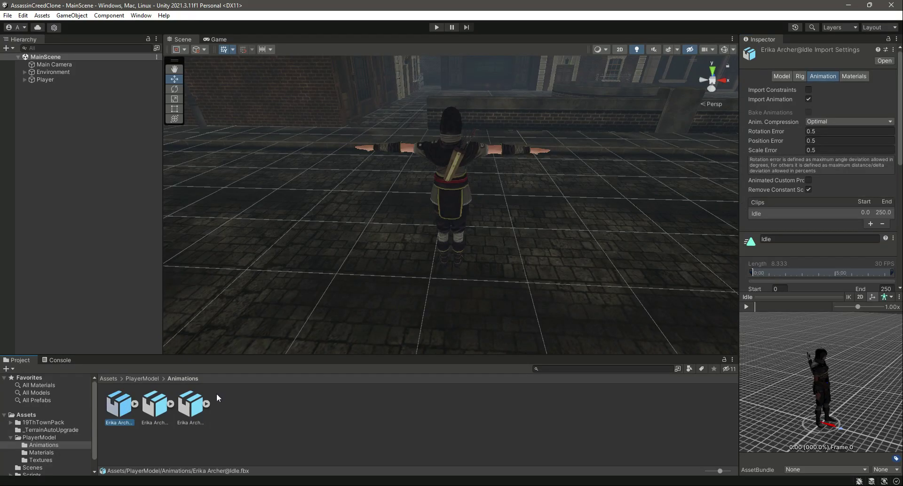
pyautogui.click(155, 407)
pyautogui.scroll(-5, 793, 226)
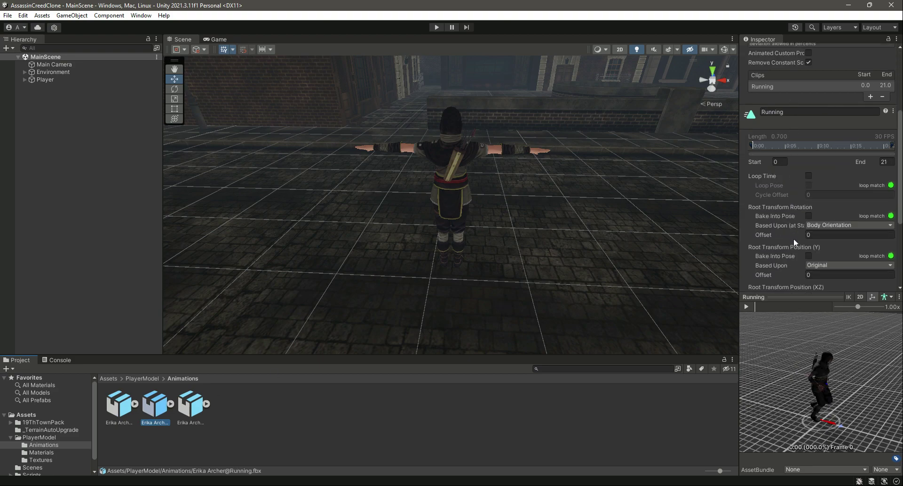
pyautogui.click(746, 307)
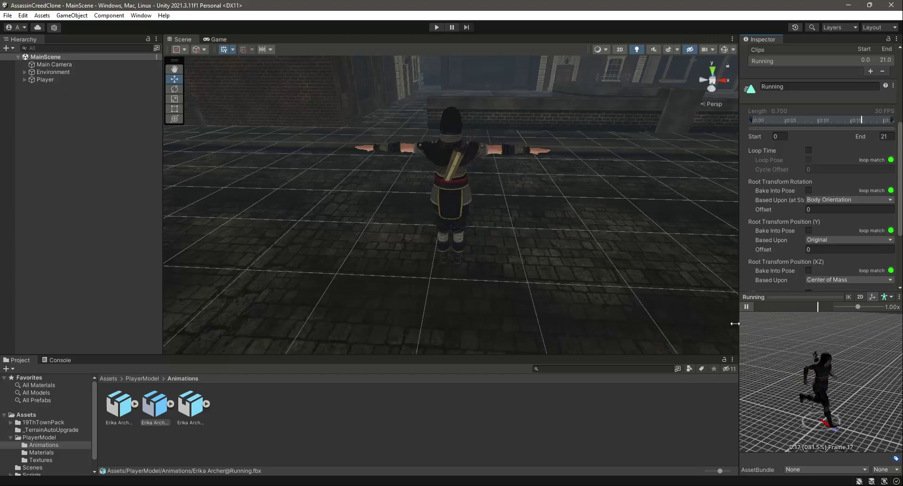
pyautogui.click(746, 307)
pyautogui.click(719, 384)
pyautogui.scroll(-10, 813, 210)
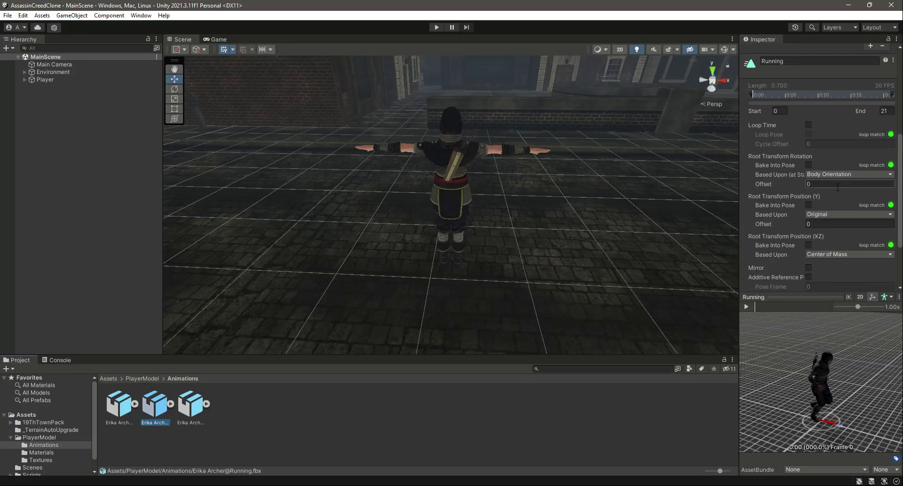
pyautogui.click(747, 306)
pyautogui.click(746, 307)
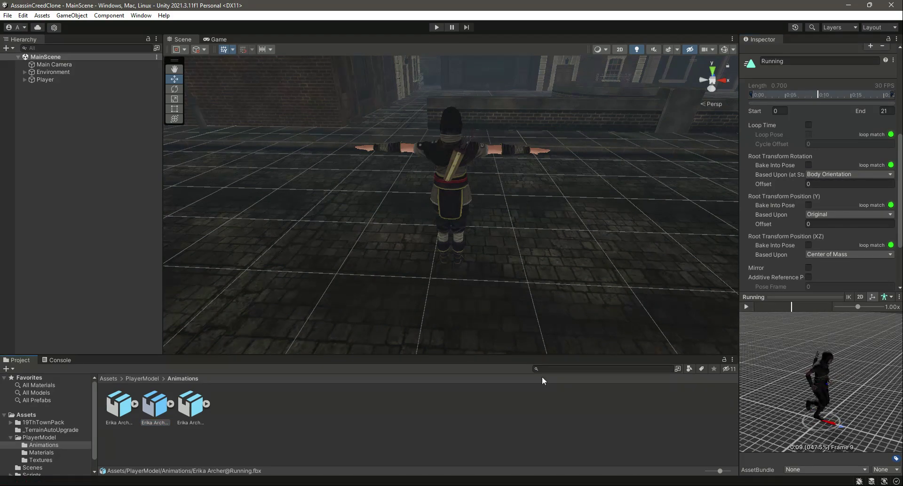
# Enable Loop Time and Loop Pose for the Running clip and base its root transform rotation on Original
pyautogui.click(809, 126)
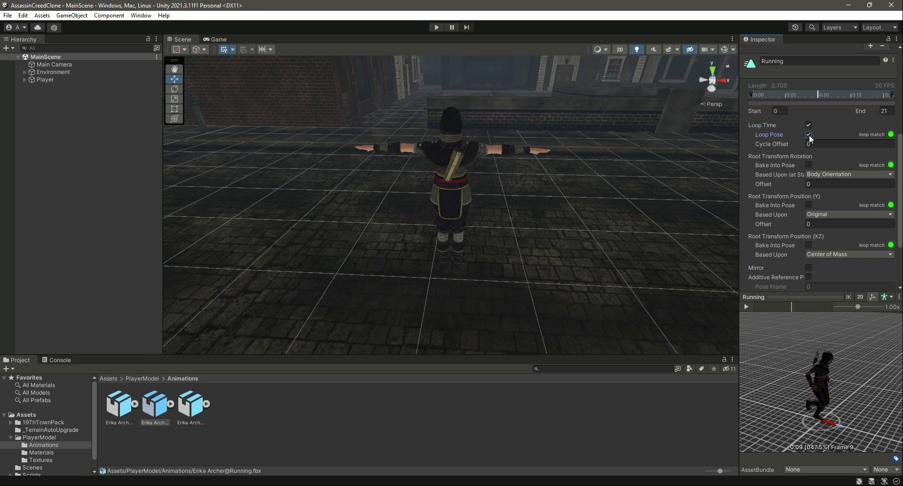
pyautogui.click(819, 174)
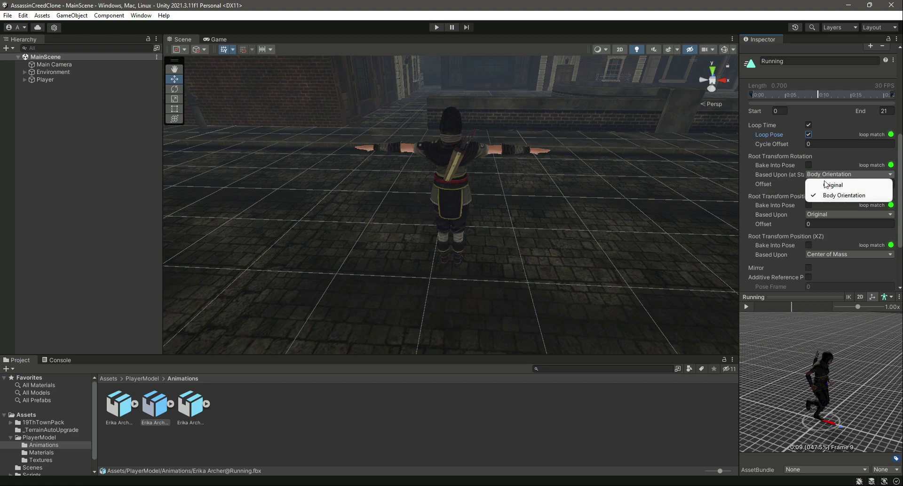
pyautogui.click(827, 184)
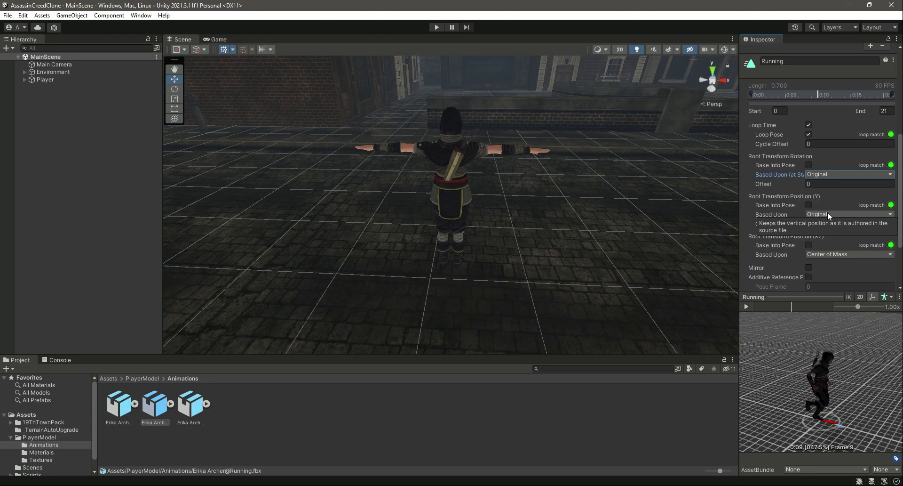
# Bake the Running clip's root Y position into the pose, base its XZ position on Original, and apply the import settings
pyautogui.click(809, 205)
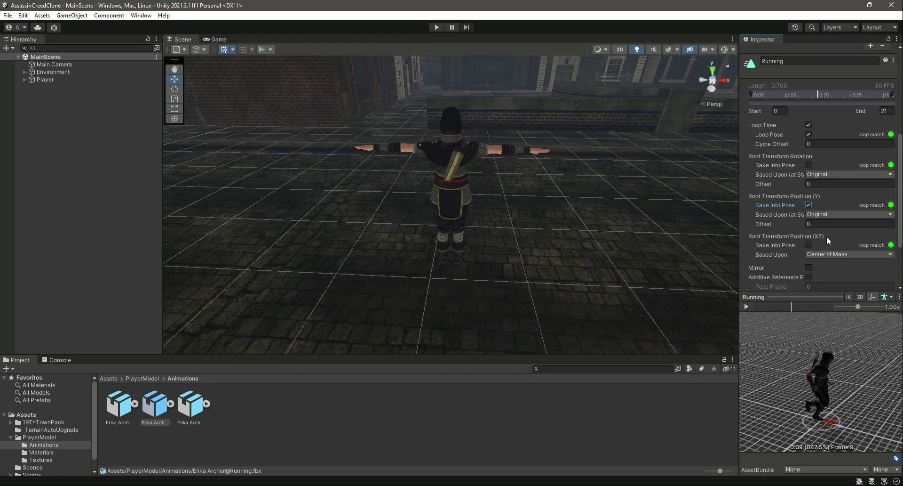
pyautogui.click(829, 254)
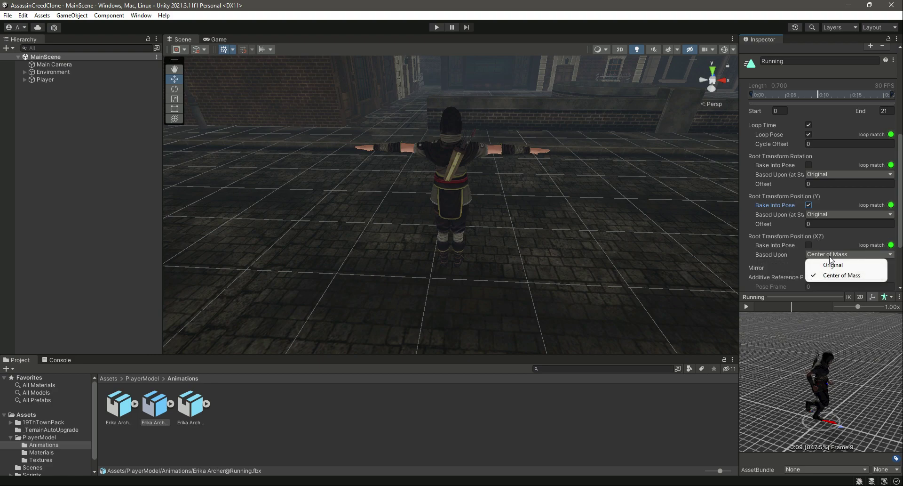
pyautogui.click(835, 263)
pyautogui.scroll(-3, 844, 240)
pyautogui.click(891, 284)
# Play the Running clip in the preview and view the running character from the front
pyautogui.click(746, 306)
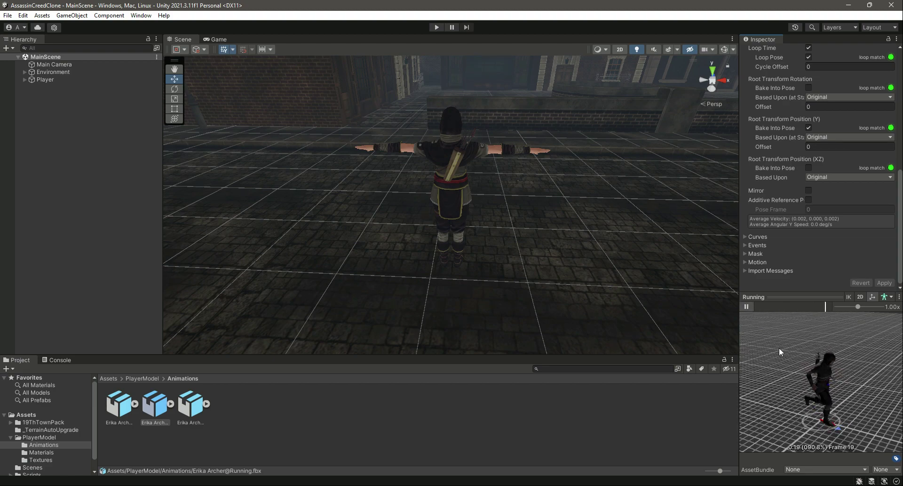
pyautogui.moveTo(823, 365); pyautogui.dragTo(774, 382)
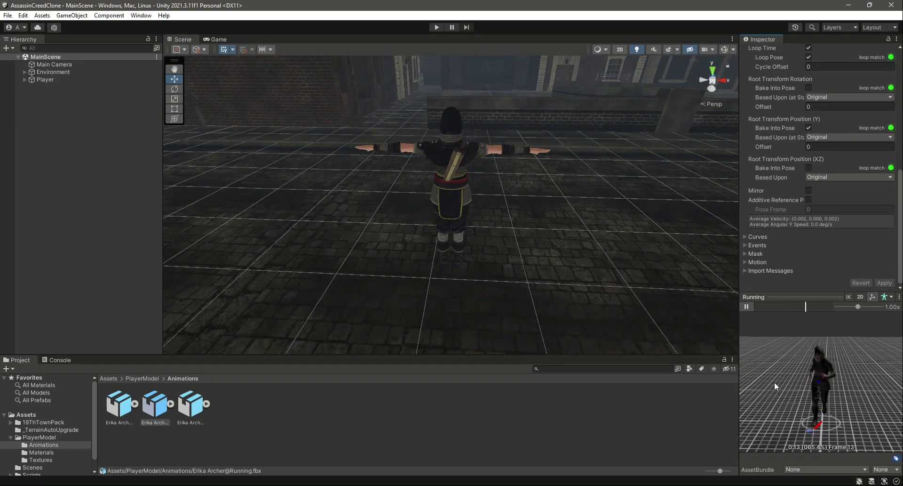
pyautogui.scroll(2, 807, 216)
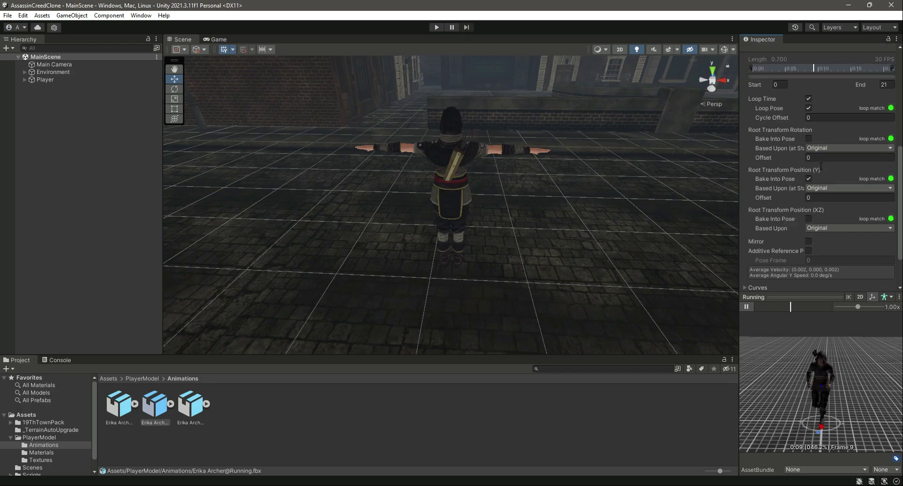
# Bake the Running clip's root XZ position into the pose, apply it, and check the looping preview from the side
pyautogui.click(809, 219)
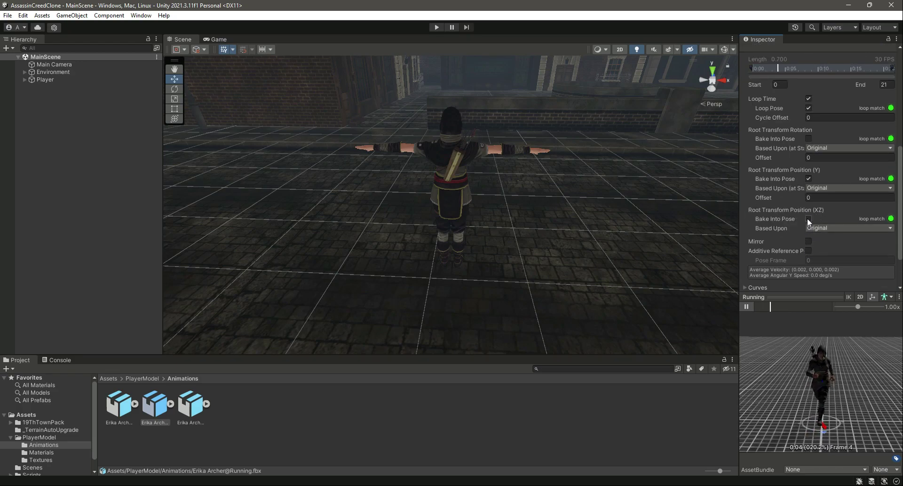
pyautogui.scroll(-2, 811, 227)
pyautogui.click(877, 282)
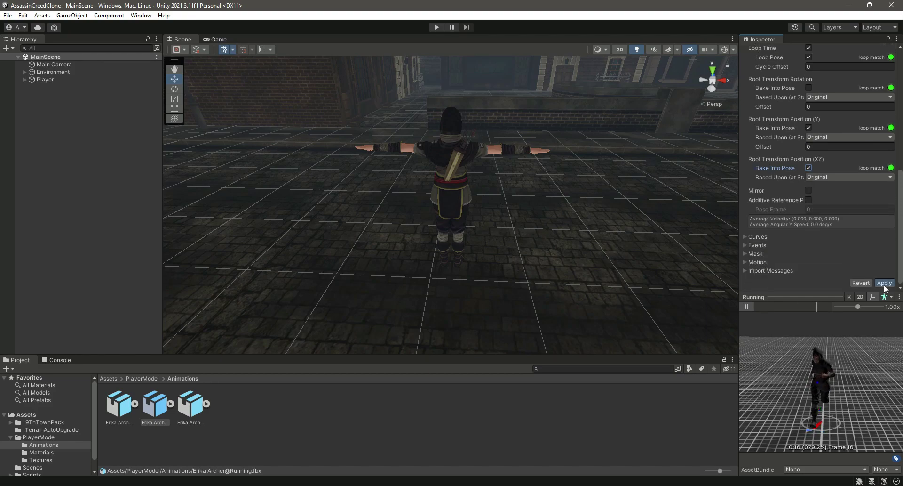
pyautogui.moveTo(791, 382); pyautogui.dragTo(841, 398)
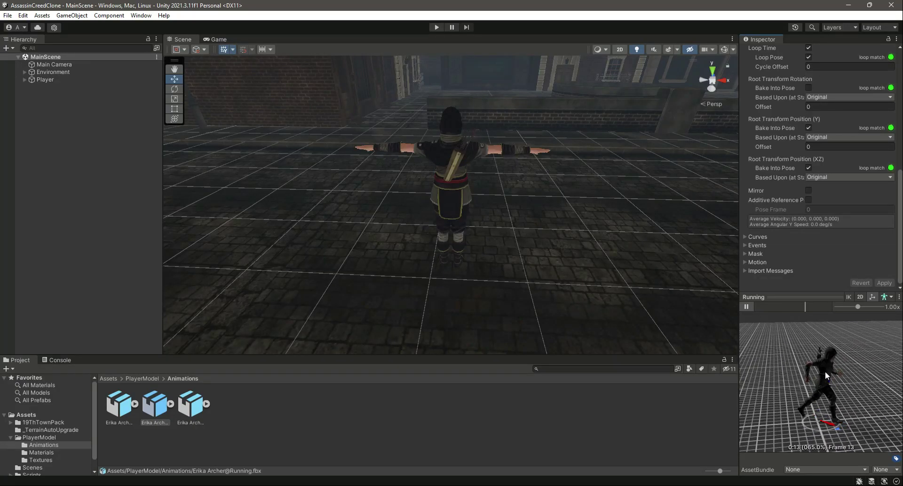
# Enable Loop Time and Loop Pose for the Walking FBX's clip
pyautogui.click(215, 413)
pyautogui.click(192, 400)
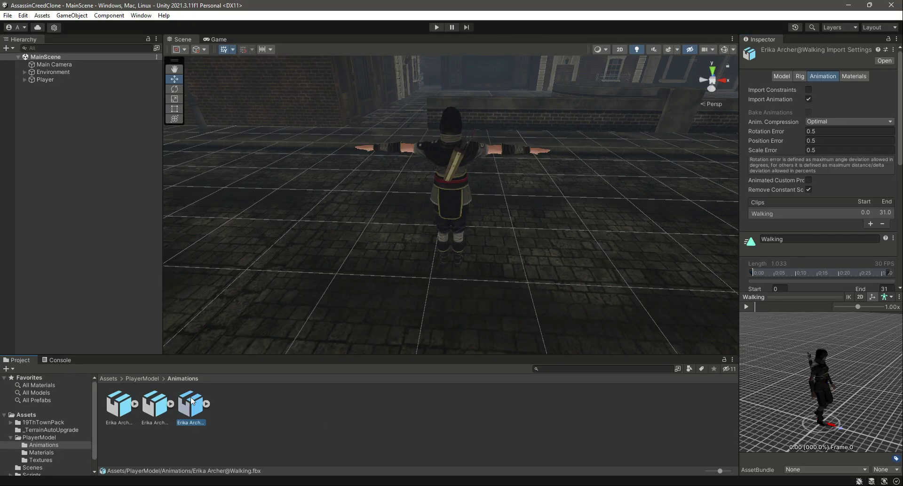
pyautogui.click(853, 131)
pyautogui.scroll(-5, 852, 128)
pyautogui.scroll(-1, 846, 137)
pyautogui.click(810, 151)
pyautogui.click(810, 160)
# Base the Walking clip's root rotation on Original and bake its root rotation and Y position into the pose
pyautogui.click(829, 201)
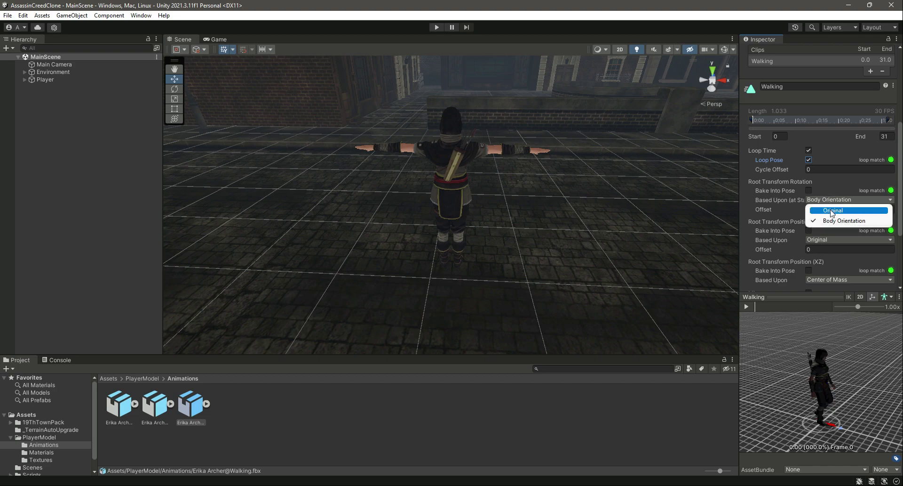
pyautogui.click(829, 208)
pyautogui.click(809, 190)
pyautogui.click(808, 230)
# Bake the Walking clip's root XZ position into the pose based upon Original, apply the settings, and play the preview
pyautogui.scroll(-3, 819, 228)
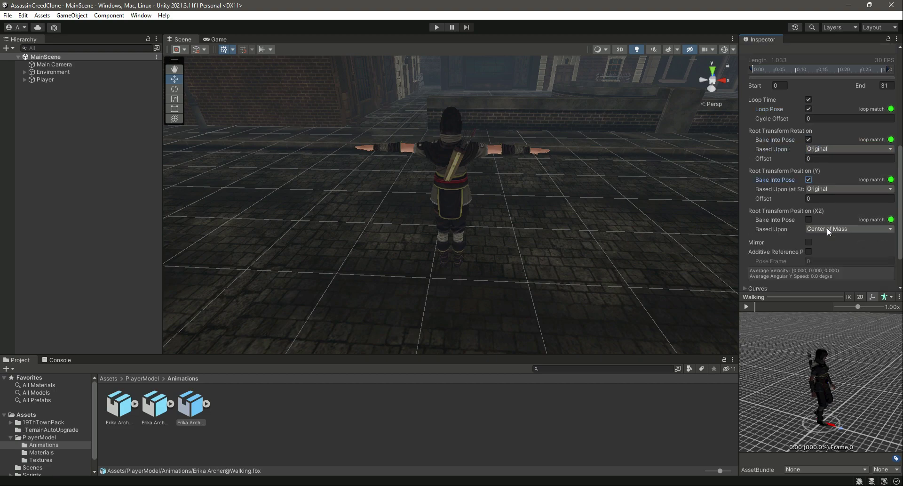
pyautogui.click(828, 203)
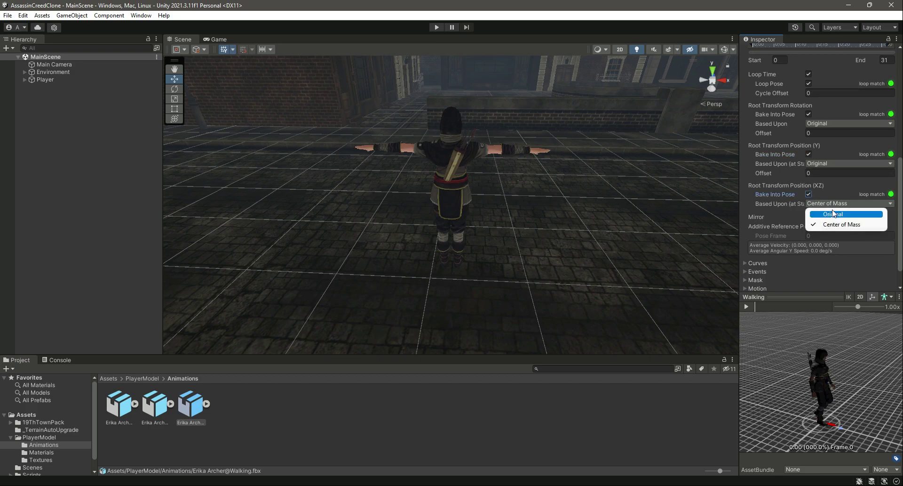
pyautogui.click(822, 212)
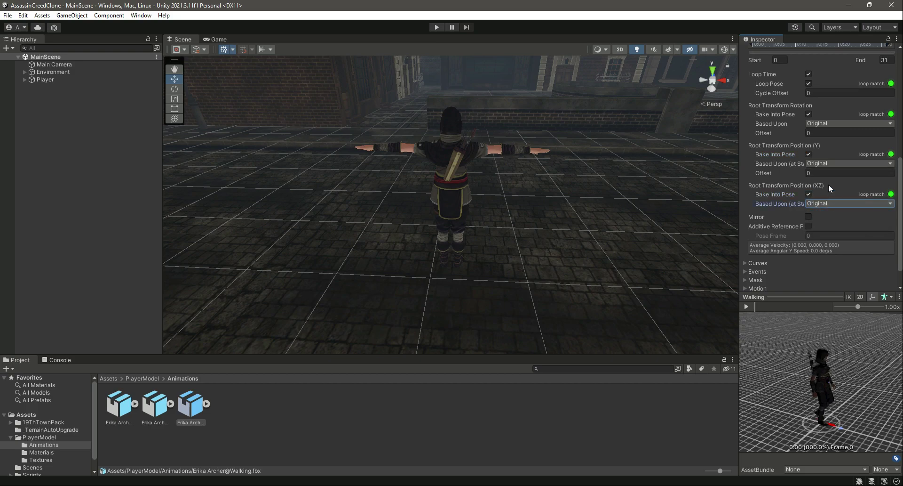
pyautogui.scroll(-1, 836, 222)
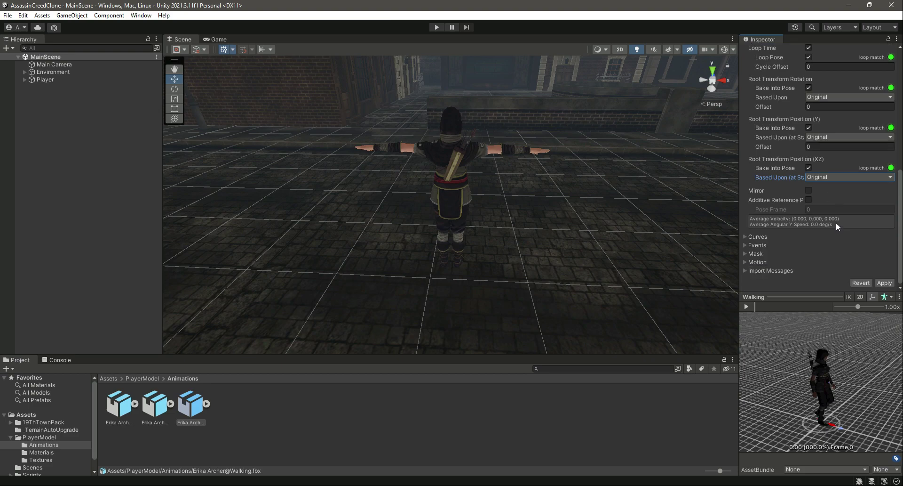
pyautogui.click(747, 307)
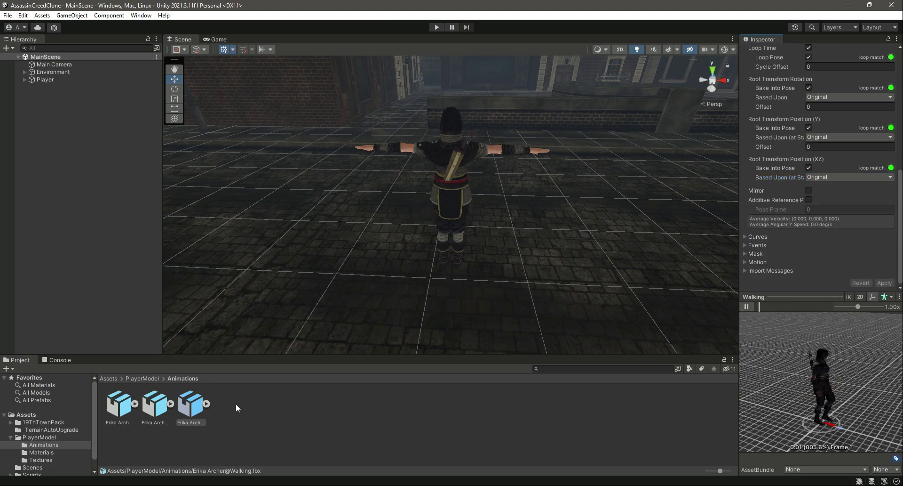
# Bake the Running clip's root transform rotation into the pose, apply the import settings, and play the preview
pyautogui.click(156, 404)
pyautogui.scroll(1, 846, 237)
pyautogui.scroll(2, 848, 244)
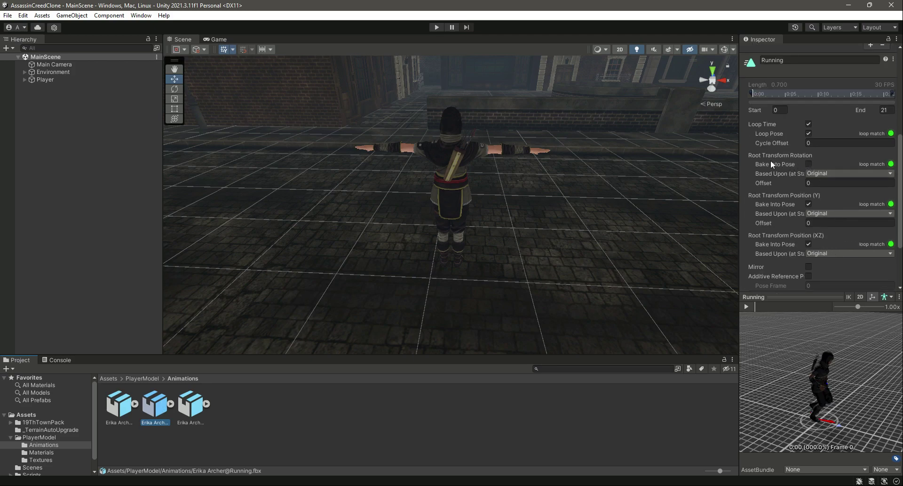
pyautogui.click(809, 164)
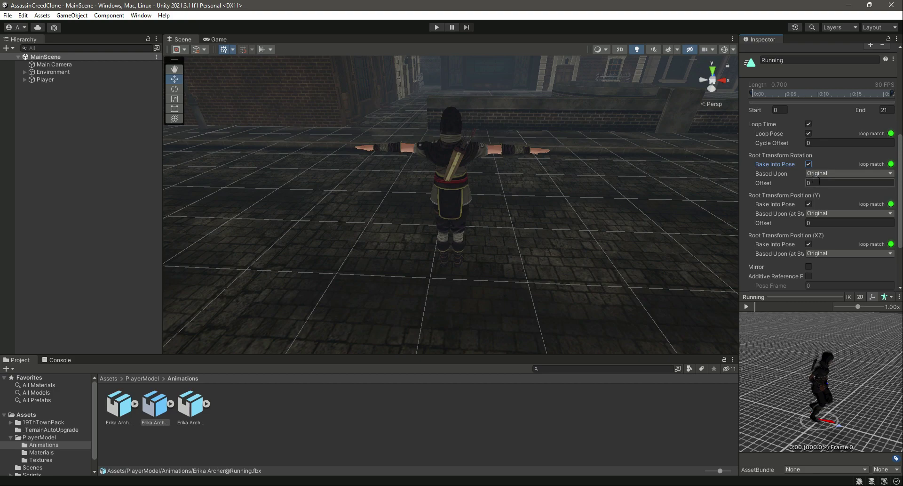
pyautogui.scroll(-3, 847, 198)
pyautogui.click(883, 283)
pyautogui.click(746, 306)
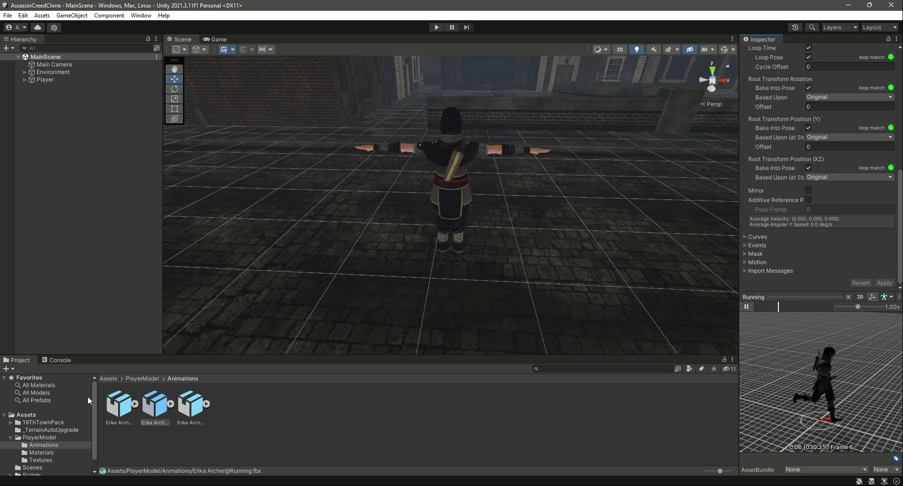
# Enable Loop Time and Loop Pose for the Idle FBX's clip
pyautogui.click(120, 405)
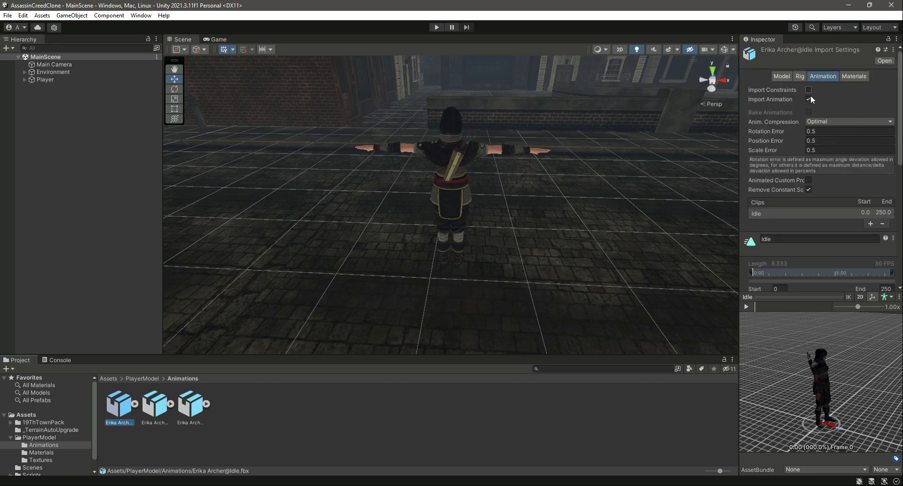
pyautogui.scroll(-2, 843, 162)
pyautogui.scroll(-2, 839, 141)
pyautogui.scroll(-2, 825, 161)
pyautogui.click(809, 150)
pyautogui.click(808, 160)
# Bake the Idle clip's root rotation, Y position and XZ position into the pose
pyautogui.click(808, 190)
pyautogui.click(809, 230)
pyautogui.click(809, 270)
# Base the Idle clip's root rotation and XZ position on Original and apply the import settings
pyautogui.click(827, 199)
pyautogui.click(832, 210)
pyautogui.click(827, 279)
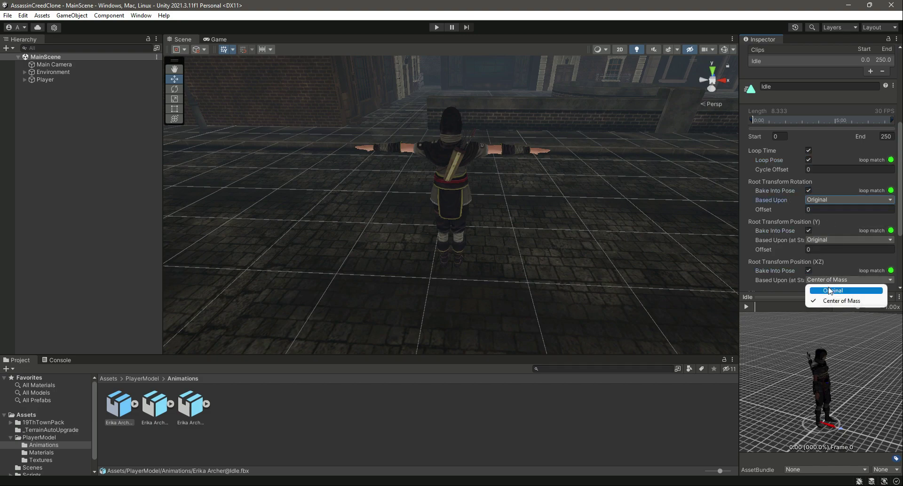
pyautogui.click(831, 290)
pyautogui.scroll(-4, 841, 210)
pyautogui.click(883, 283)
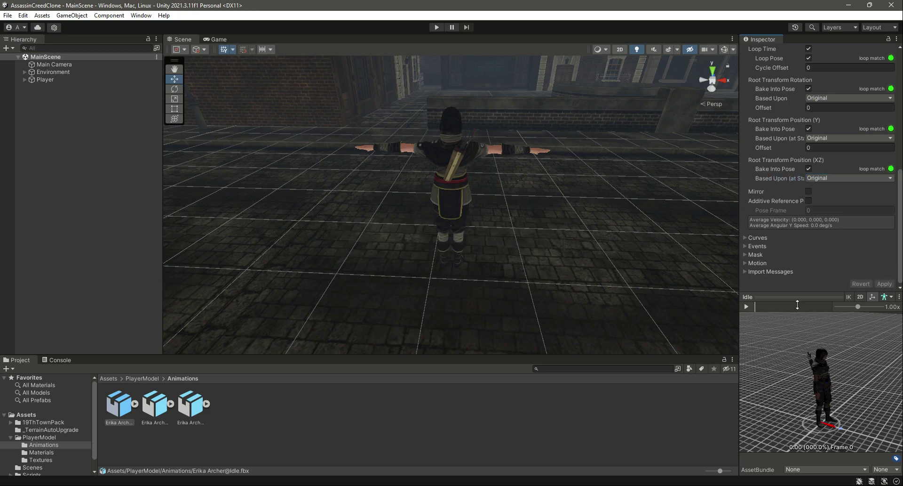
# Play the Idle clip in the preview, view the character from the front, and clear the asset selection
pyautogui.click(746, 306)
pyautogui.moveTo(819, 371); pyautogui.dragTo(780, 387)
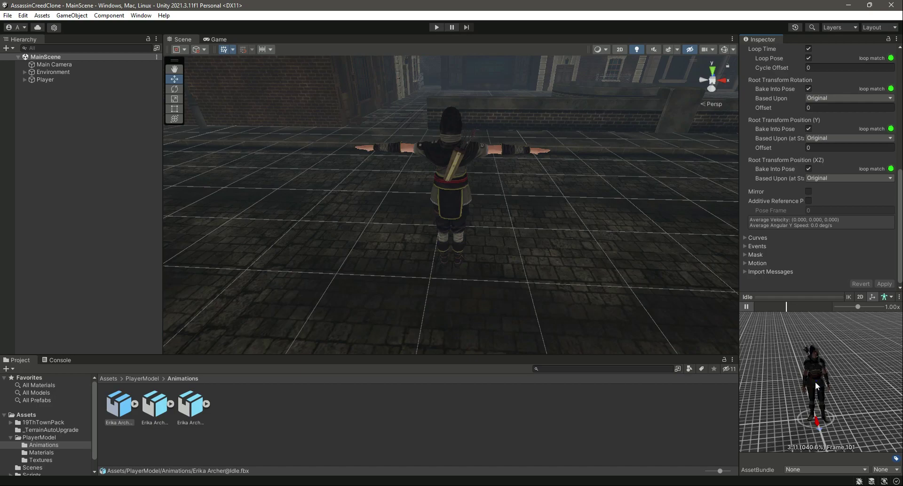
pyautogui.click(219, 414)
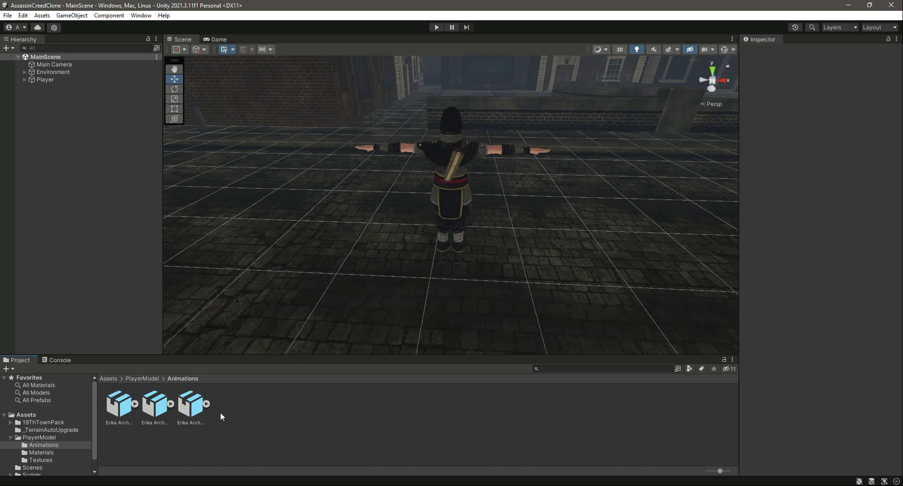